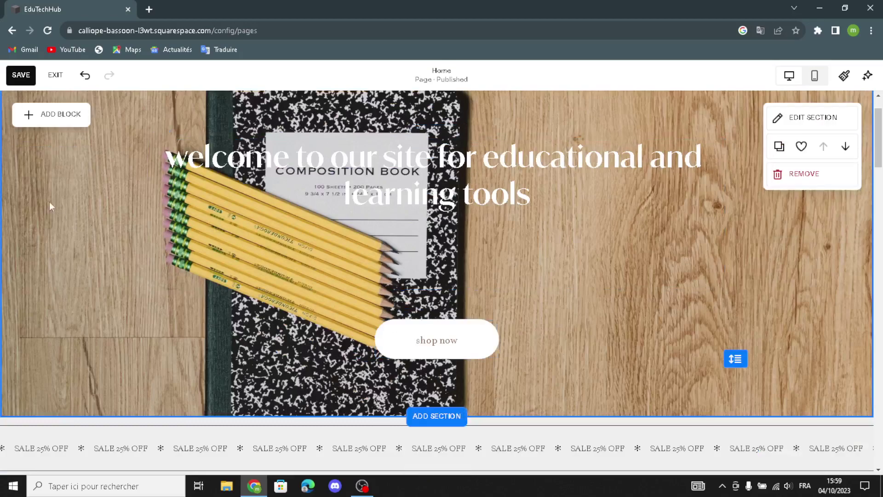
- Give the scrolling SALE 25% OFF banner a gentle wave by setting its wave intensity to the third mark
scroll(210, 220, "up", 1)
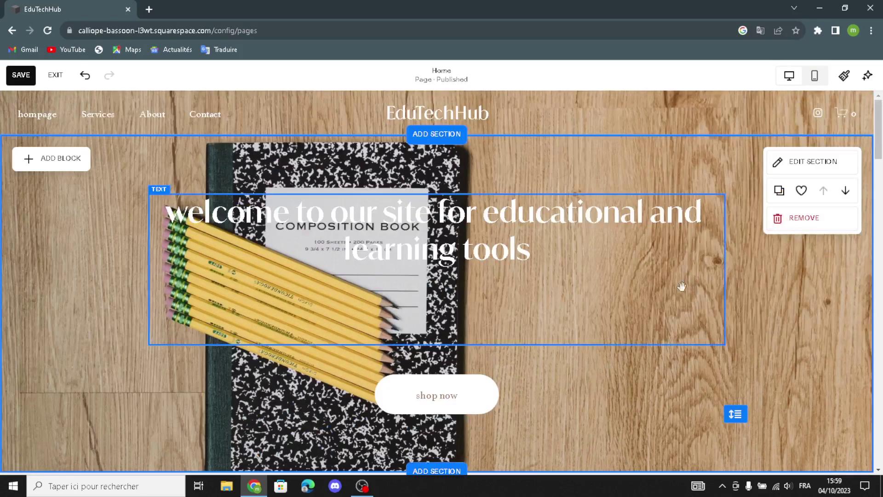
scroll(149, 270, "down", 2)
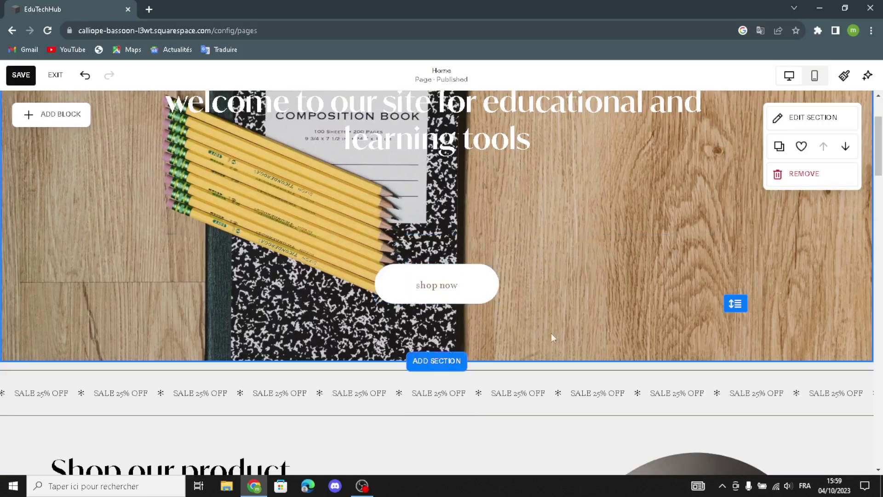
scroll(637, 359, "down", 1)
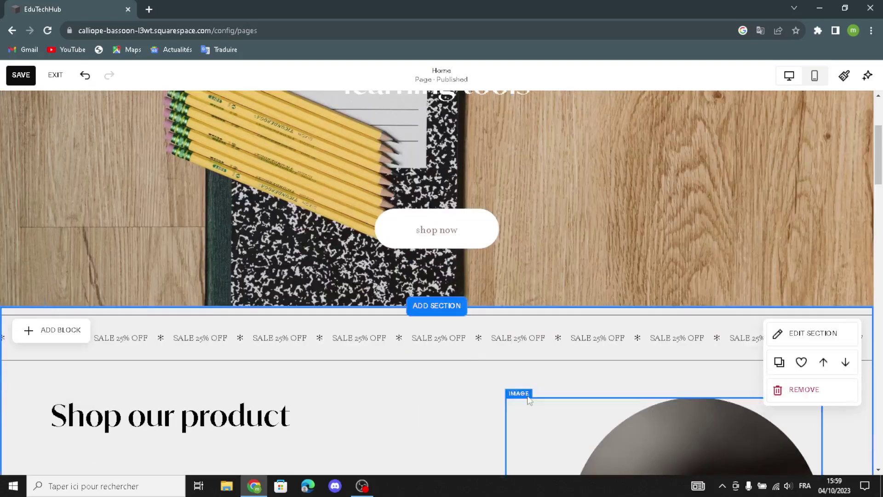
left_click(49, 336)
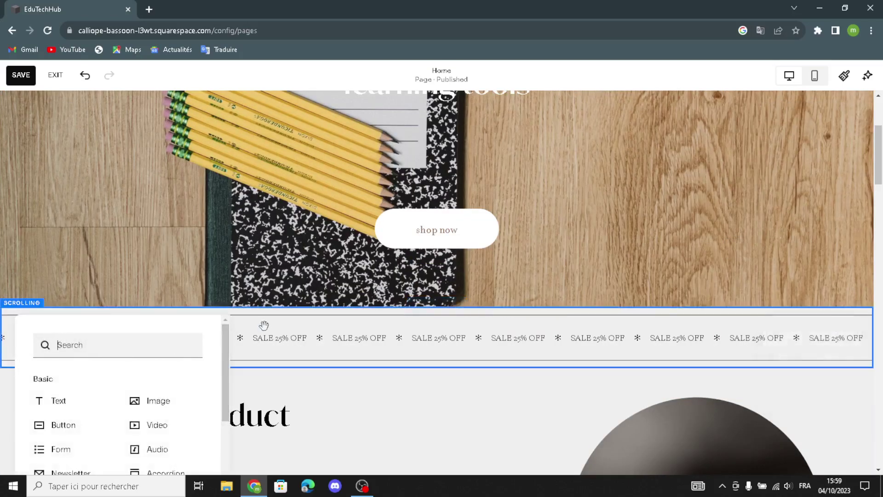
left_click(246, 336)
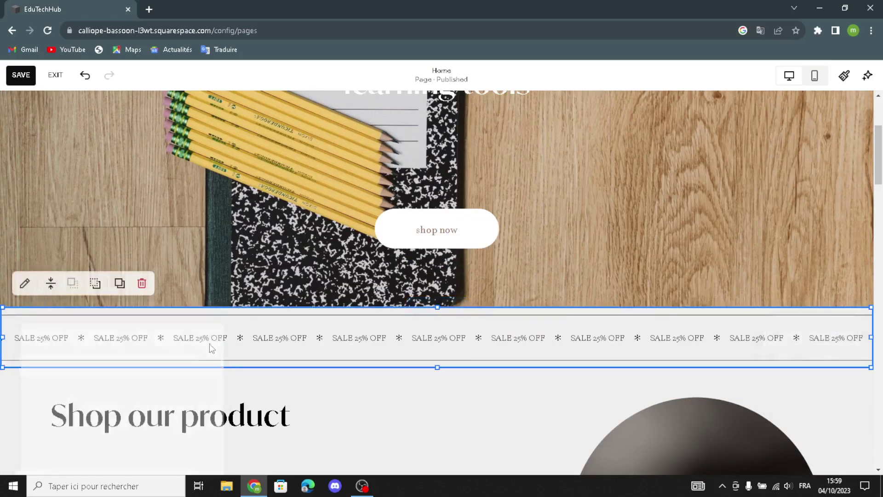
left_click(25, 283)
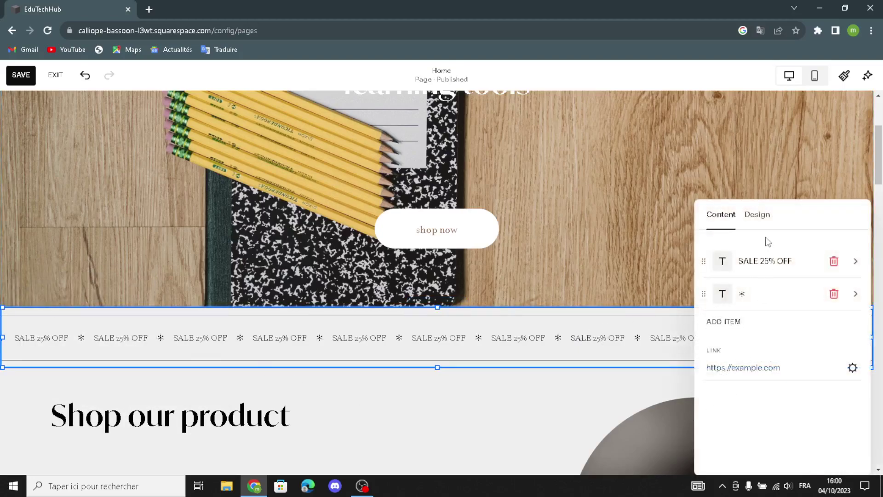
left_click(757, 215)
left_click_drag(710, 274, 778, 272)
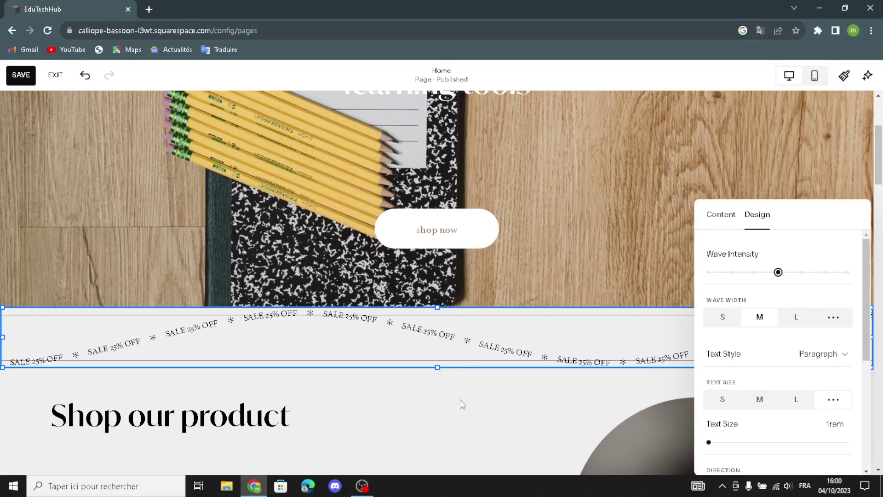
left_click(755, 272)
left_click(449, 413)
- Delete the arched image of the red box from the Shop our product section
scroll(662, 375, "down", 2)
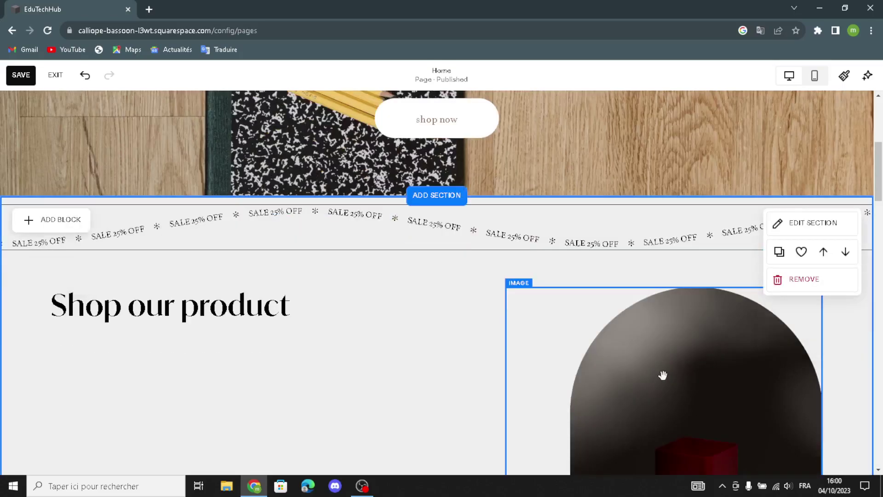
scroll(662, 375, "down", 2)
scroll(302, 300, "down", 2)
scroll(391, 276, "up", 1)
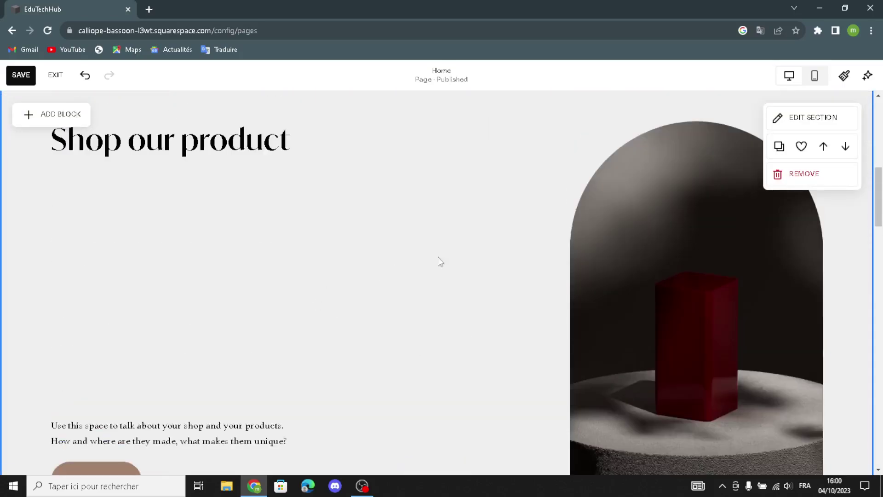
left_click(641, 248)
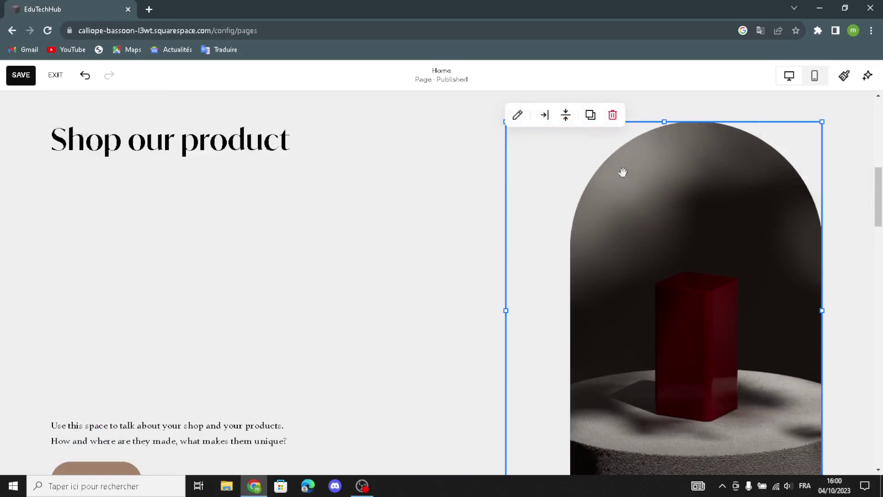
left_click(619, 116)
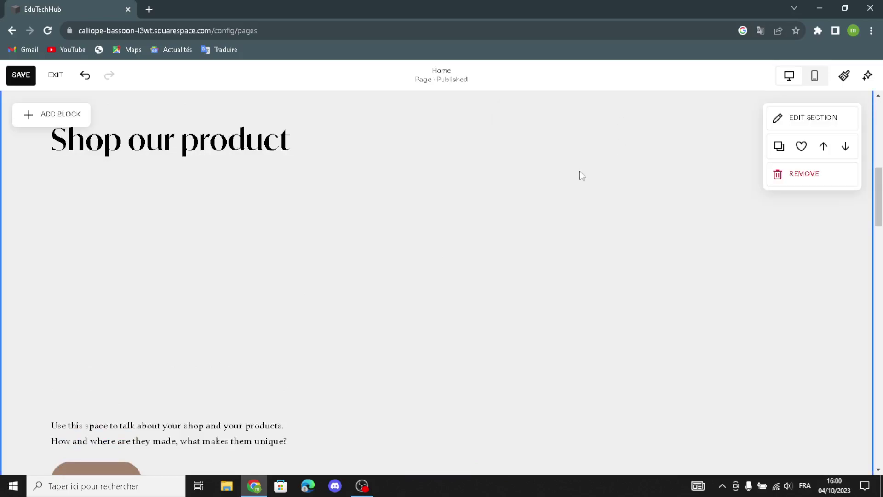
- Add an empty image block to the Shop our product section and place it to the right of the heading
left_click(46, 113)
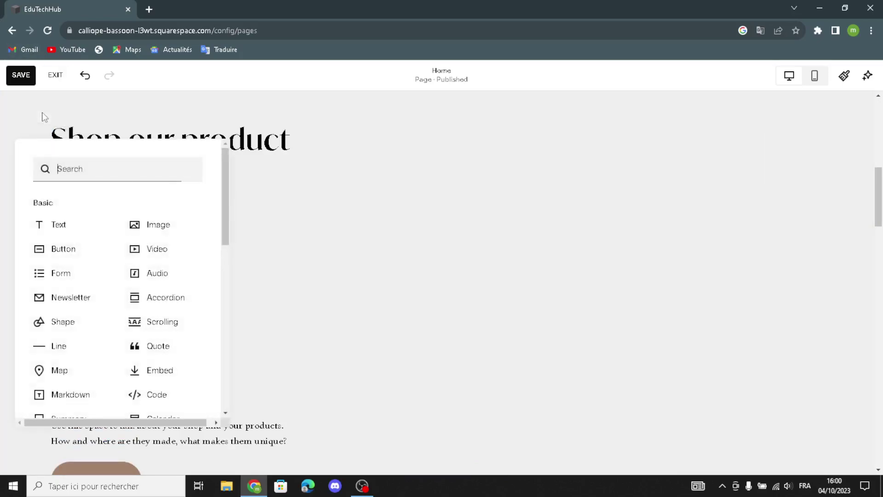
left_click(180, 224)
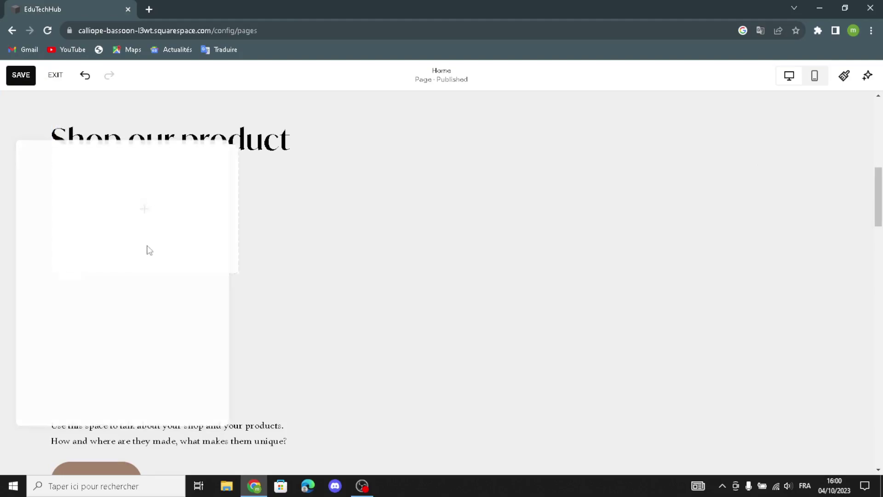
left_click_drag(162, 245, 606, 272)
- Search the free stock images for "educational and learning tools" to fill the new image block
left_click(600, 254)
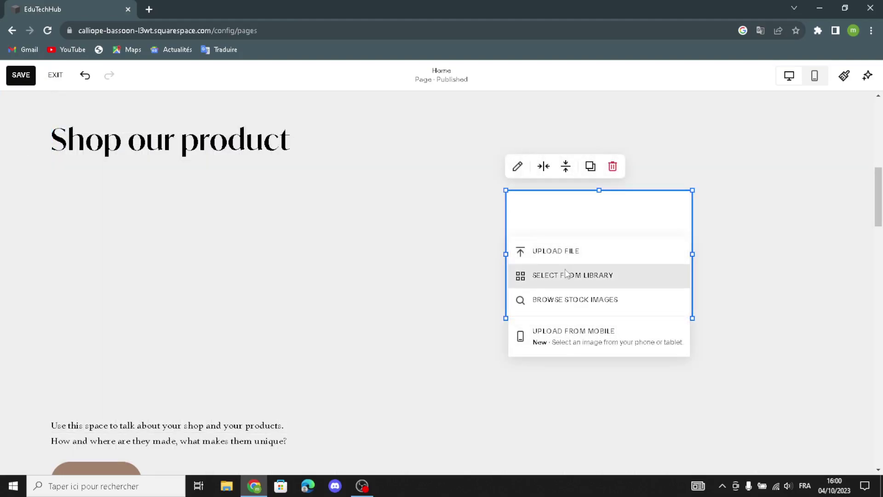
left_click(557, 286)
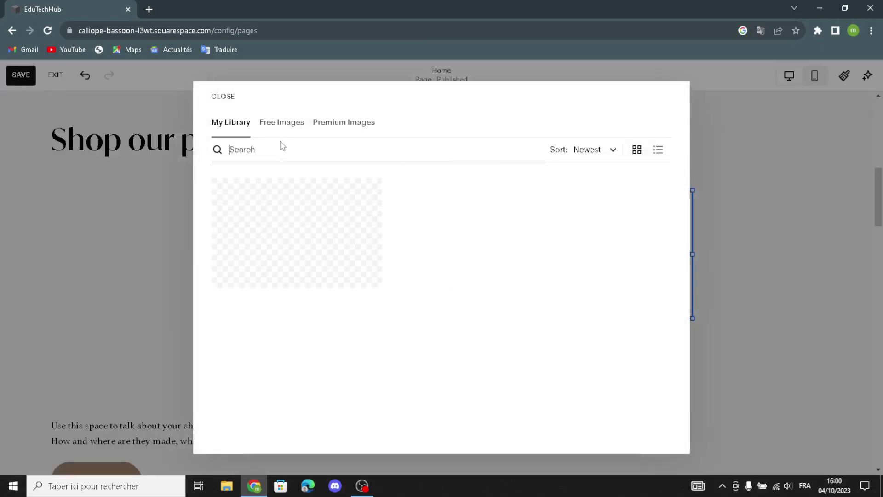
left_click(288, 124)
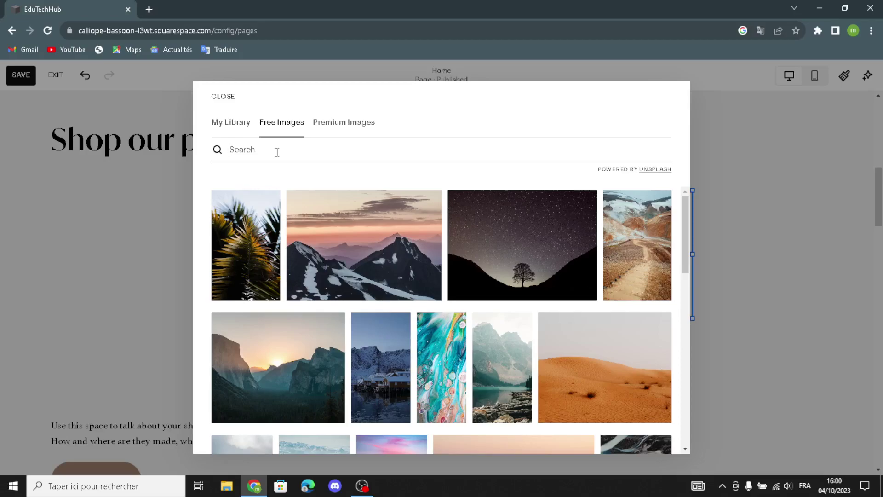
type("ed")
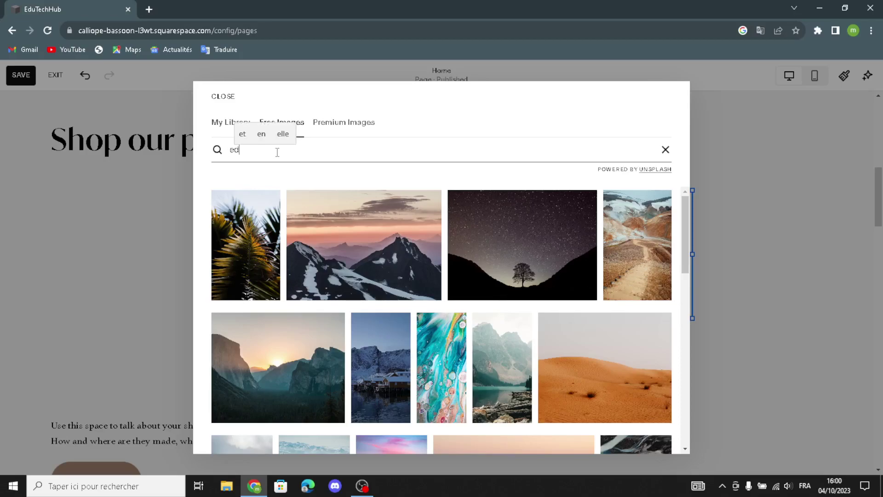
type("ucational")
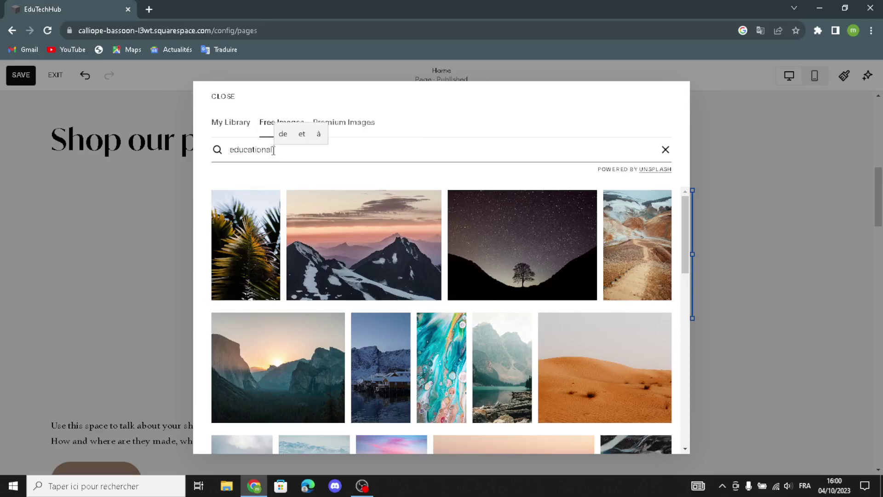
type(" and learning tools")
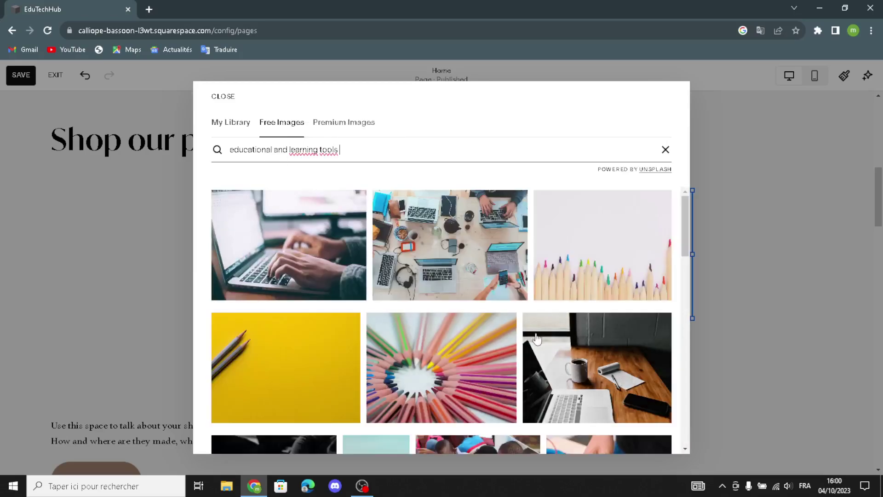
- Insert the photo of children reading together on the floor and enlarge its block towards the lower left and upper right
scroll(514, 333, "down", 2)
scroll(514, 334, "down", 1)
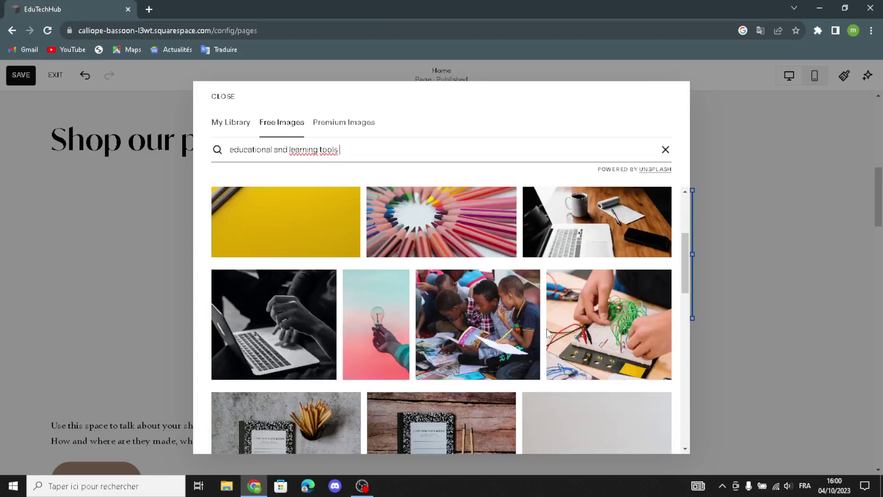
left_click(536, 322)
left_click(536, 322)
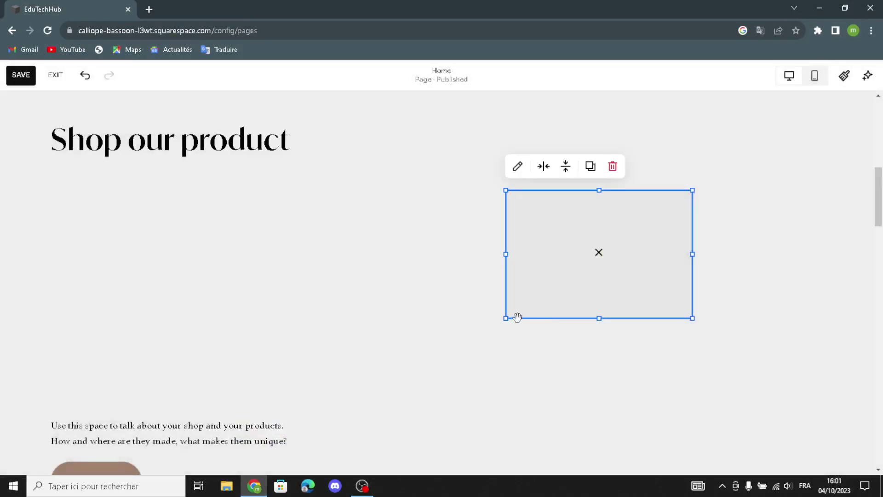
left_click_drag(506, 317, 441, 341)
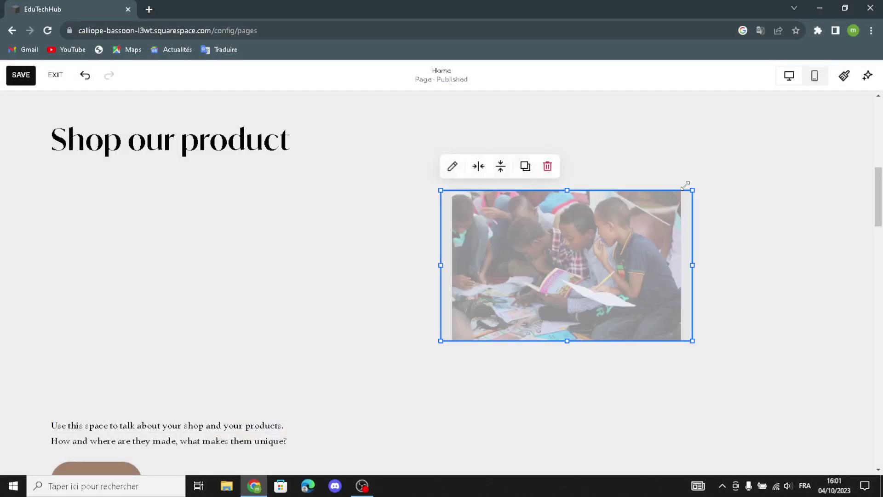
left_click_drag(693, 190, 763, 112)
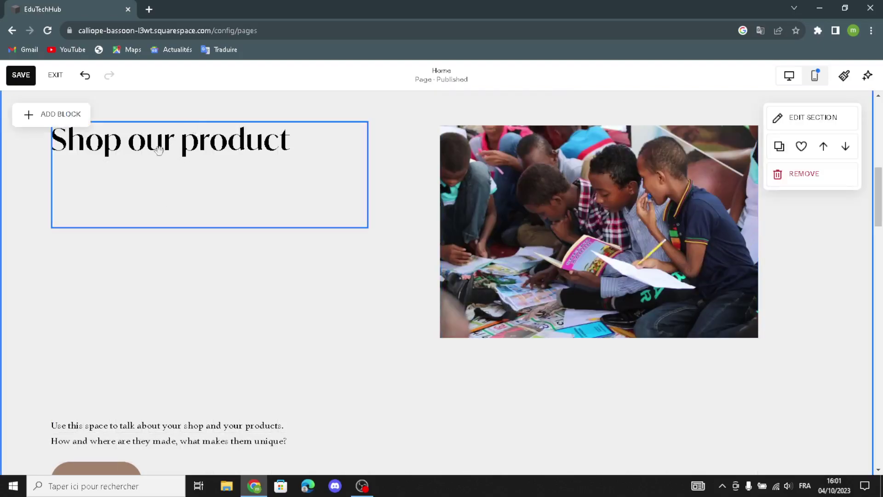
- Add a second empty image block and place it between the Shop our product heading and the description text
left_click(36, 111)
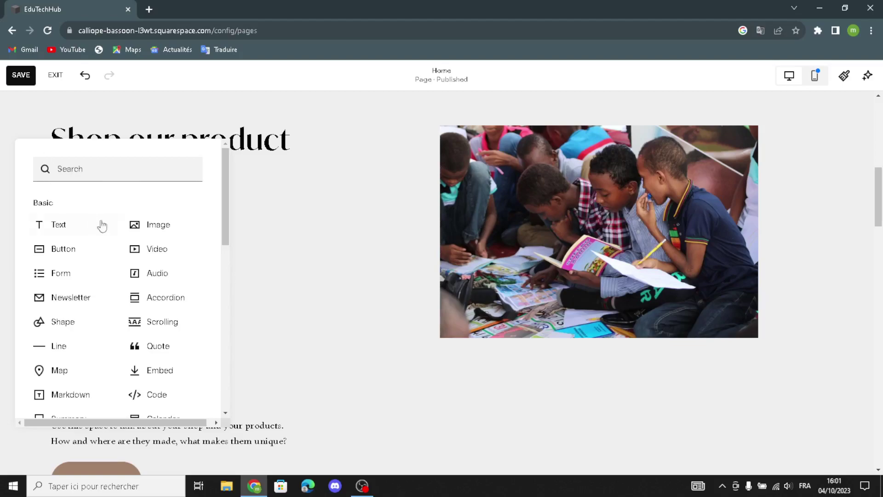
left_click(142, 223)
left_click_drag(165, 225, 166, 302)
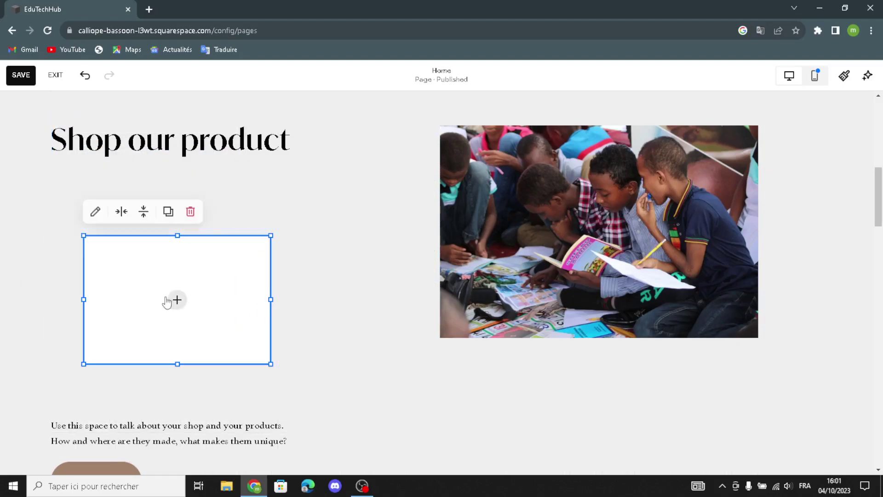
- Search the free stock images for "educational tools" to fill the block below the heading
left_click(176, 300)
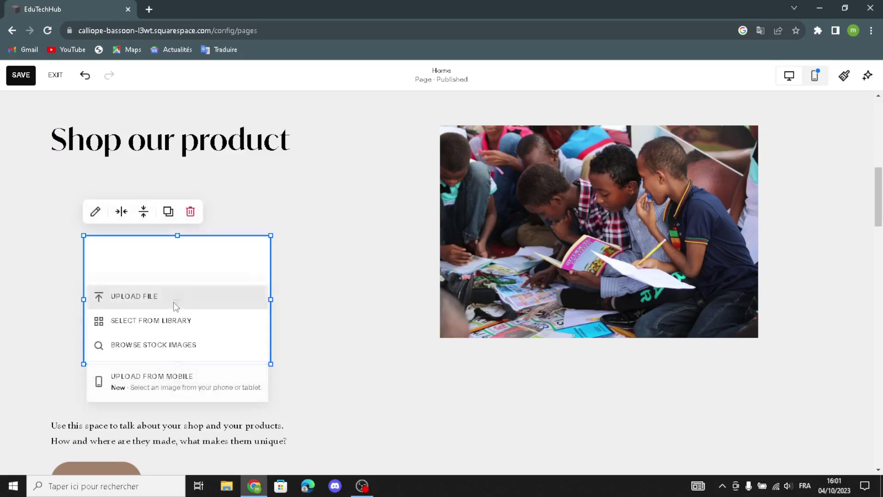
left_click(145, 321)
left_click(271, 128)
left_click(289, 151)
type("educta")
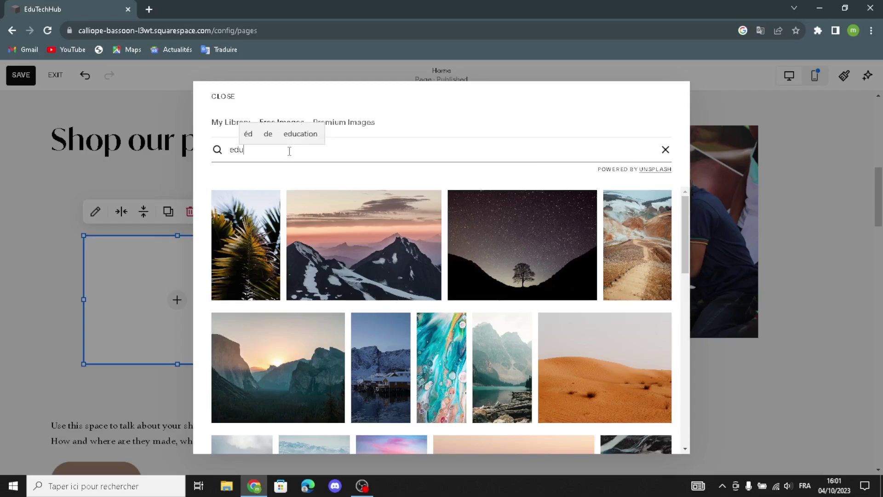
key("BackSpace")
key("BackSpace")
type("ational tools")
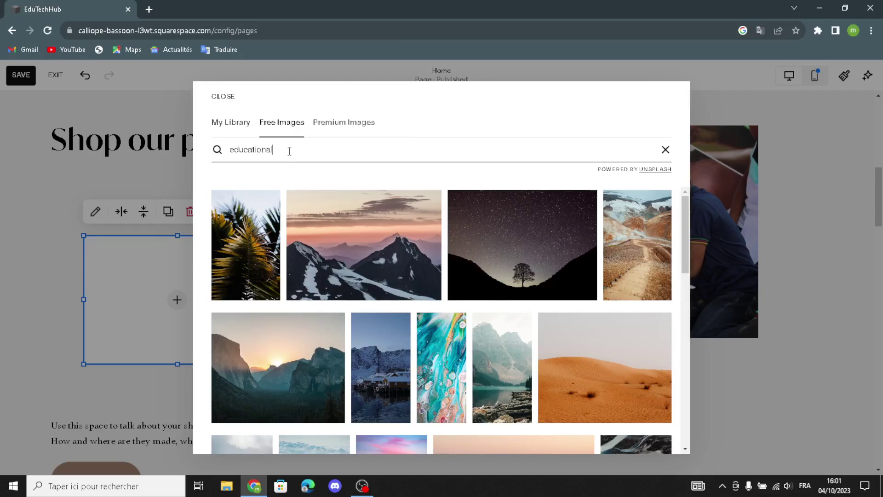
key("Return")
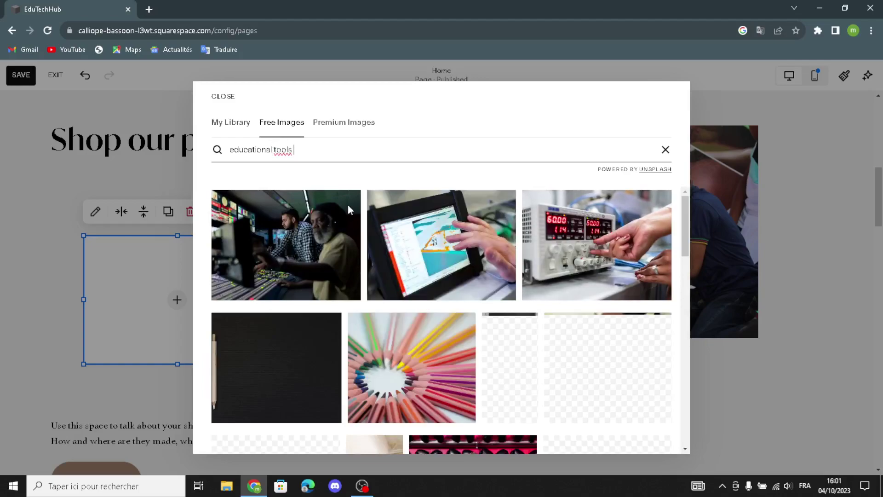
- Insert the photo of coloured pencils arranged in a circle and enlarge its block to the right, upwards and downwards
scroll(414, 253, "down", 2)
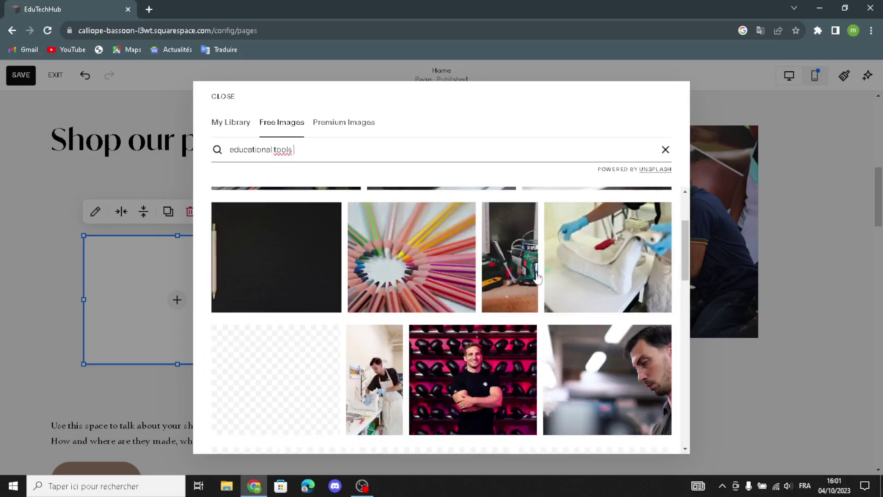
scroll(524, 276, "down", 1)
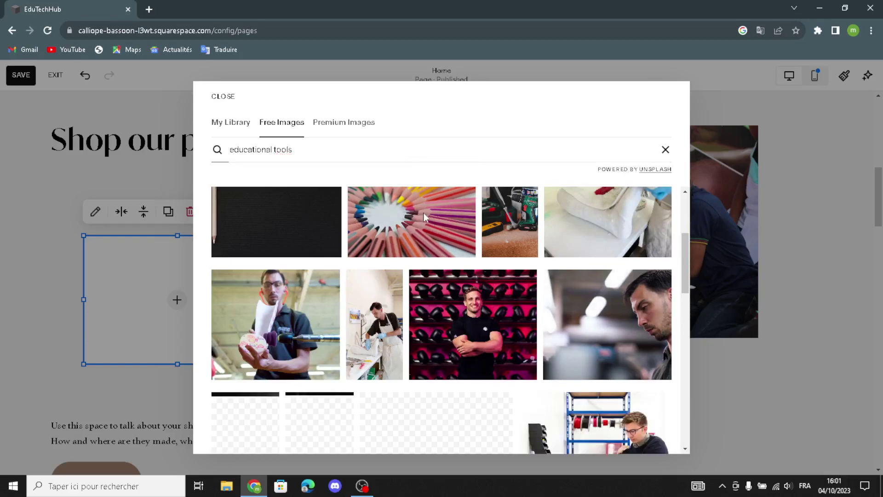
left_click(424, 217)
left_click(510, 323)
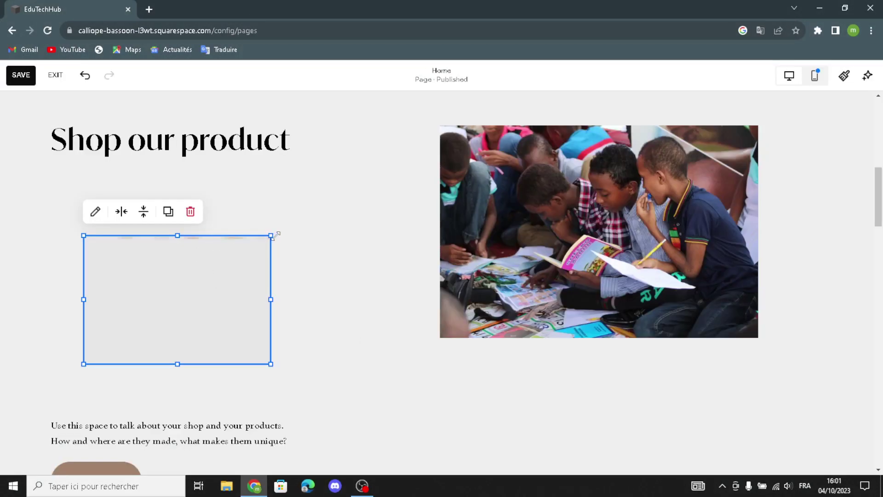
mouse_move(271, 235)
left_mouse_down()
mouse_move(377, 213)
mouse_move(380, 184)
left_mouse_up()
left_click_drag(367, 363, 376, 390)
- Align the coloured pencils image with the heading's left edge and move the photo of reading children slightly down
left_click(515, 276)
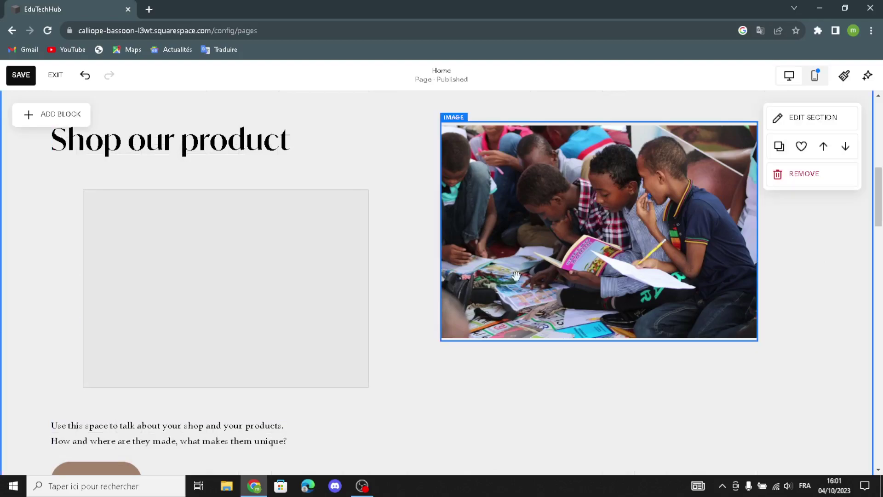
left_click(321, 286)
mouse_move(321, 286)
left_mouse_down()
mouse_move(245, 289)
mouse_move(288, 280)
mouse_move(340, 306)
left_mouse_up()
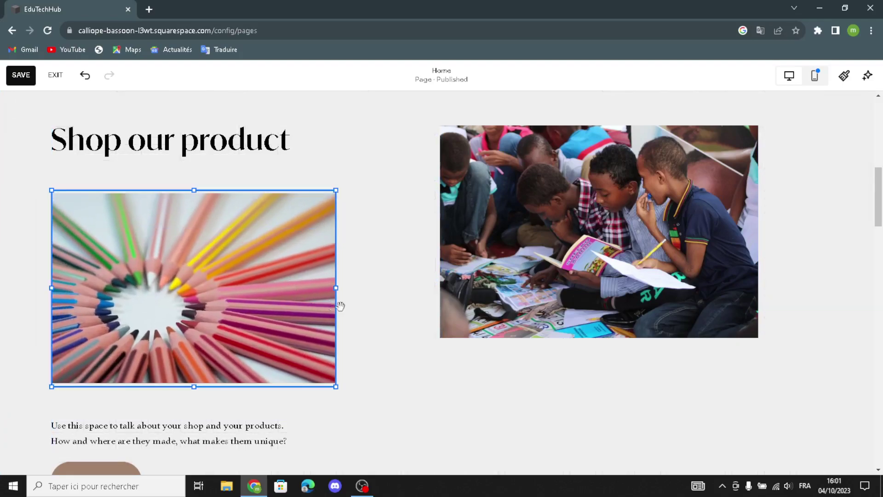
left_click_drag(482, 267, 478, 289)
left_click(411, 294)
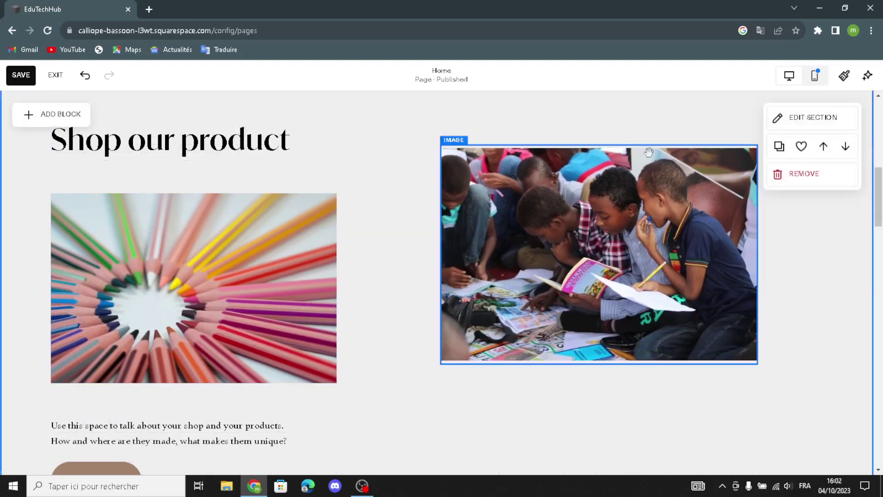
- Apply the overlapping diagonal tiles background art to the Shop our product section
left_click(828, 127)
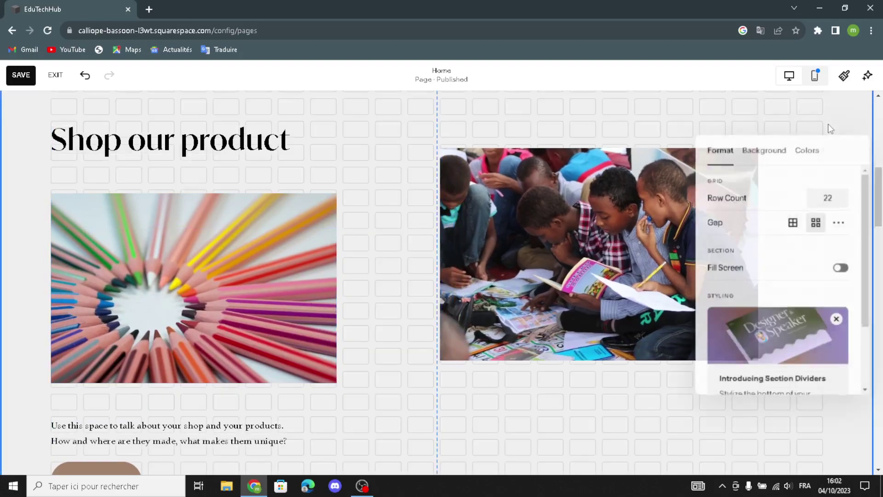
left_click(761, 154)
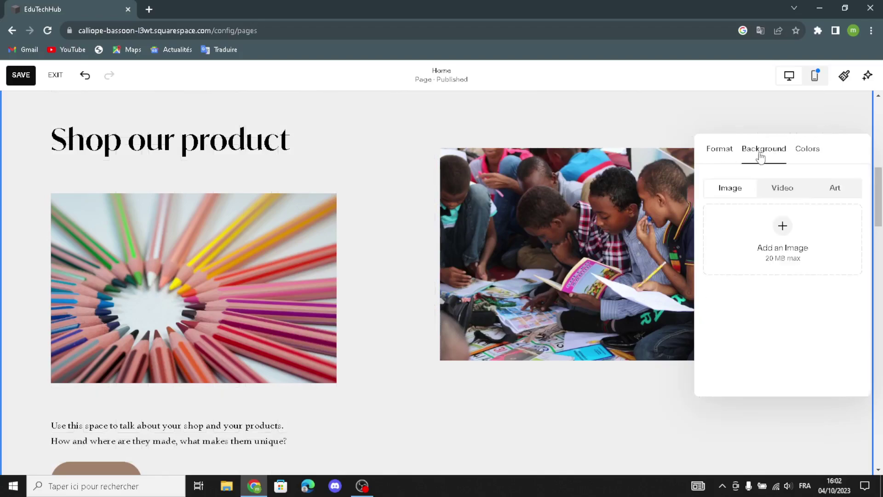
left_click(833, 192)
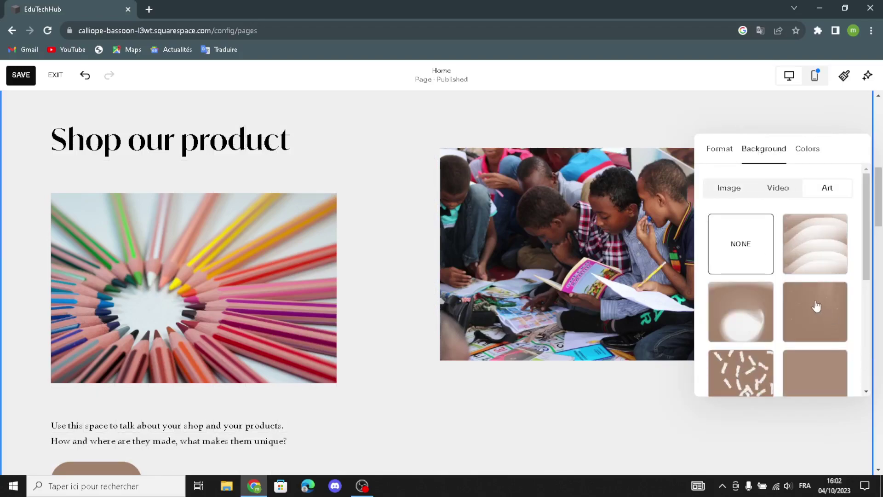
scroll(797, 285, "down", 5)
left_click(798, 276)
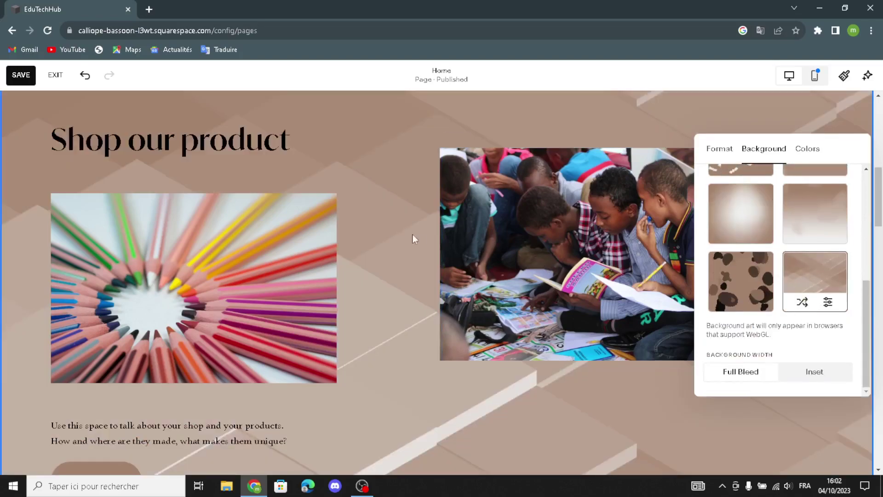
left_click(393, 229)
scroll(385, 291, "down", 5)
scroll(386, 291, "down", 1)
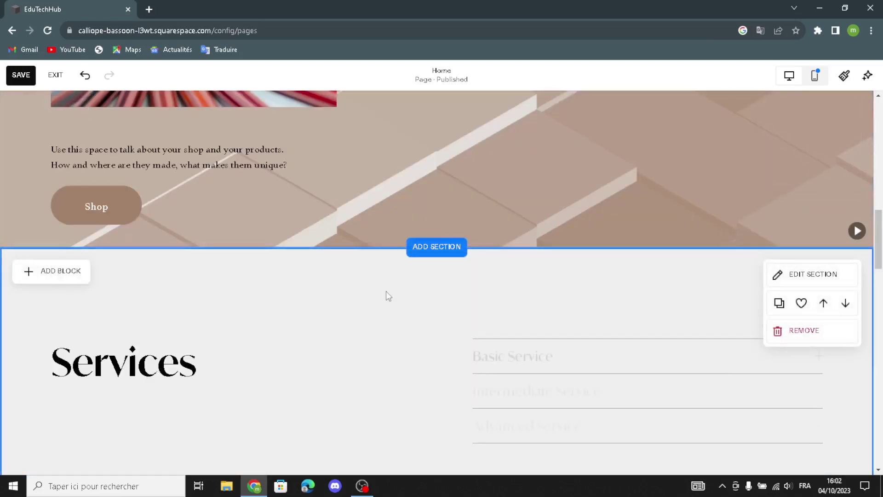
left_click(122, 150)
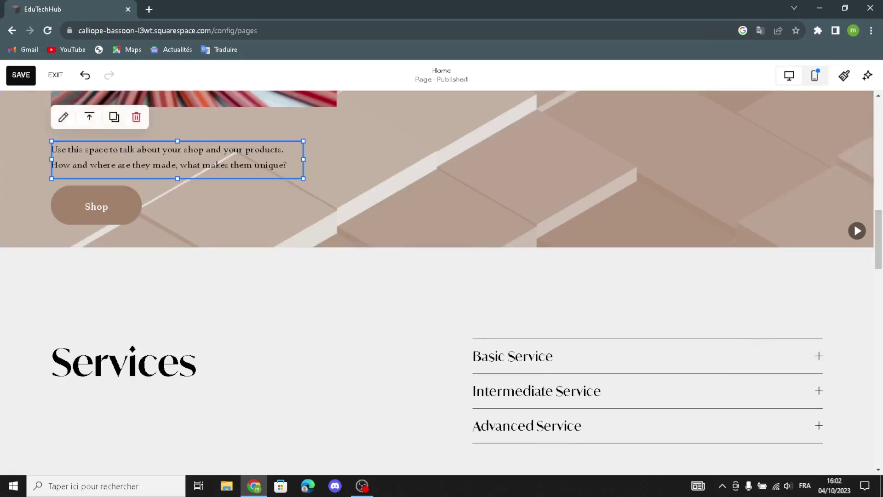
left_click(200, 202)
- Give the Services section the same overlapping diagonal tiles background art
scroll(367, 286, "down", 2)
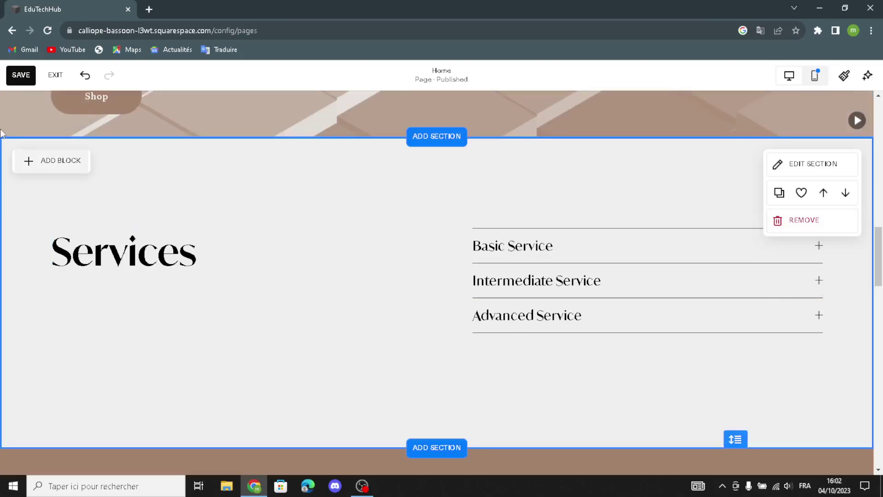
left_click(827, 163)
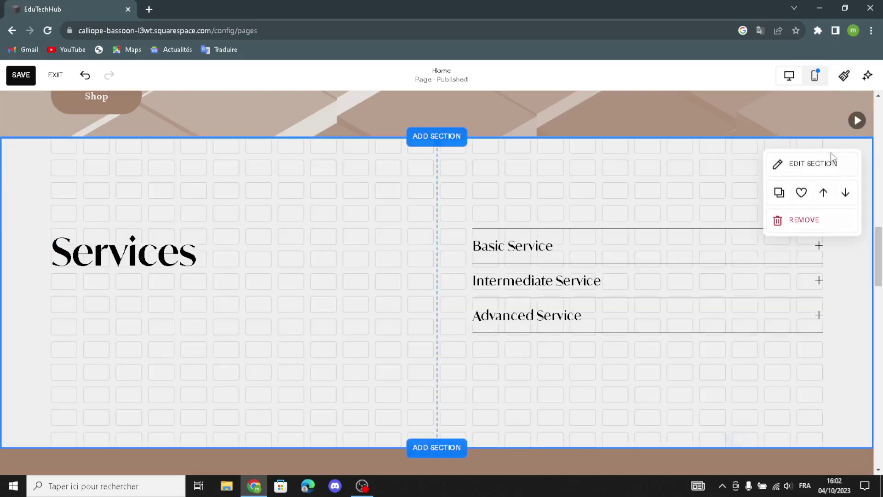
left_click(761, 200)
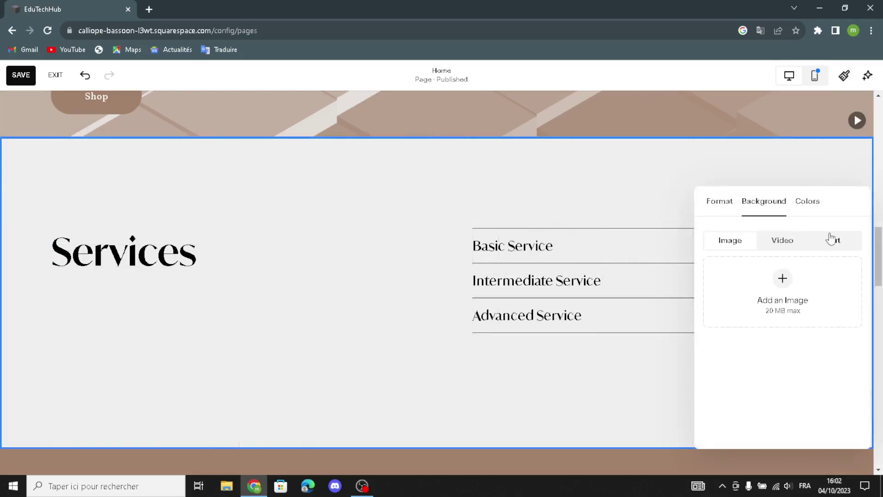
left_click(835, 240)
scroll(782, 322, "down", 3)
scroll(442, 267, "down", 8)
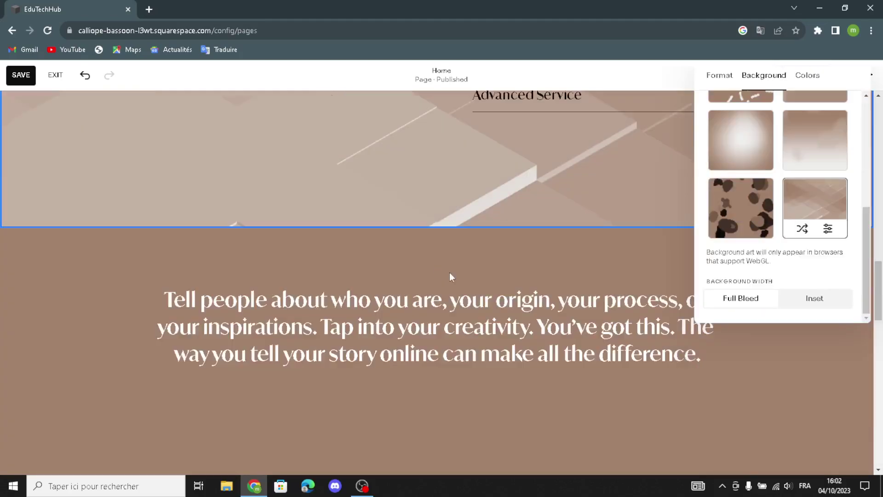
- Set the Social section's background to the overlapping diagonal tiles art as well
scroll(545, 297, "down", 2)
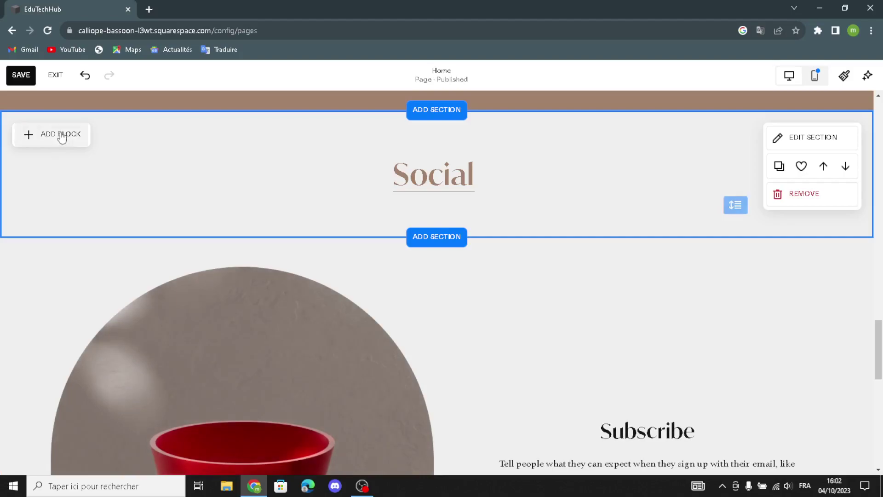
left_click(844, 135)
left_click(764, 119)
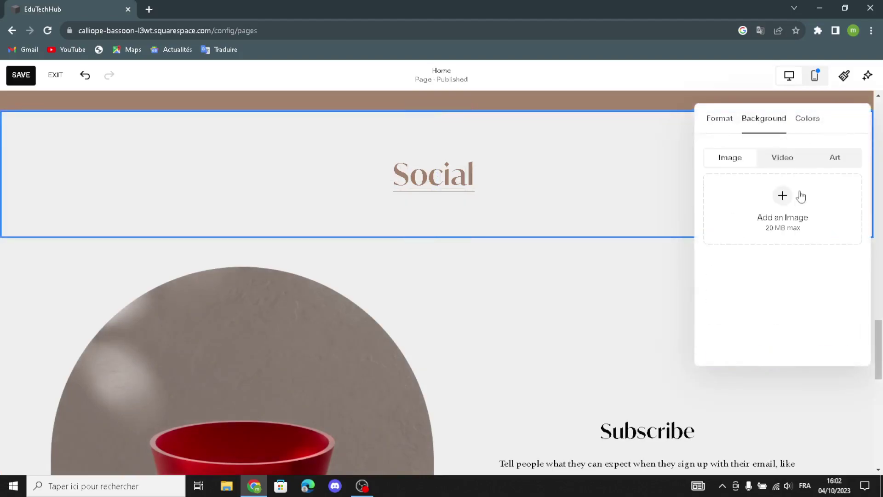
left_click(834, 159)
scroll(823, 230, "down", 5)
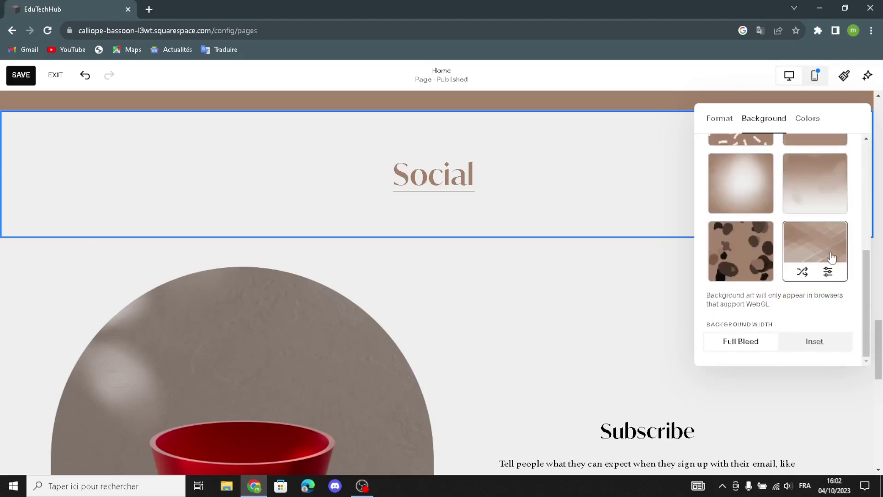
left_click(831, 257)
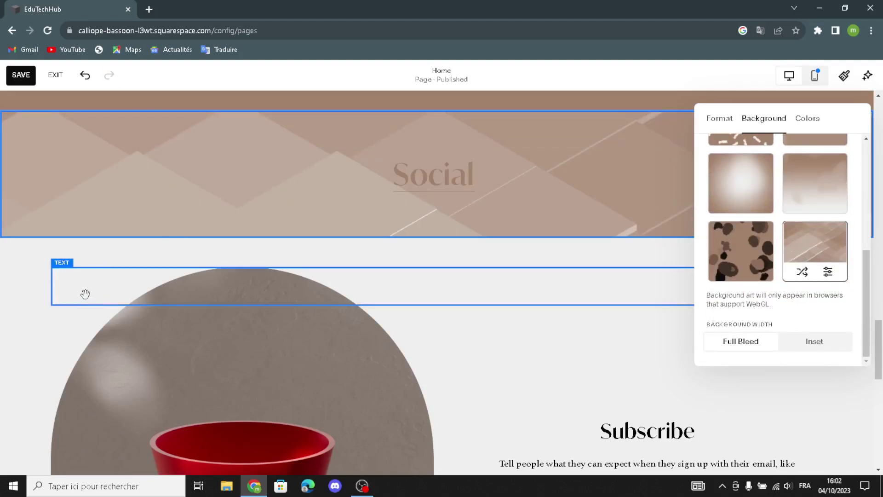
- Delete the arched red vase image beside the Subscribe form
left_click(72, 298)
scroll(451, 326, "down", 6)
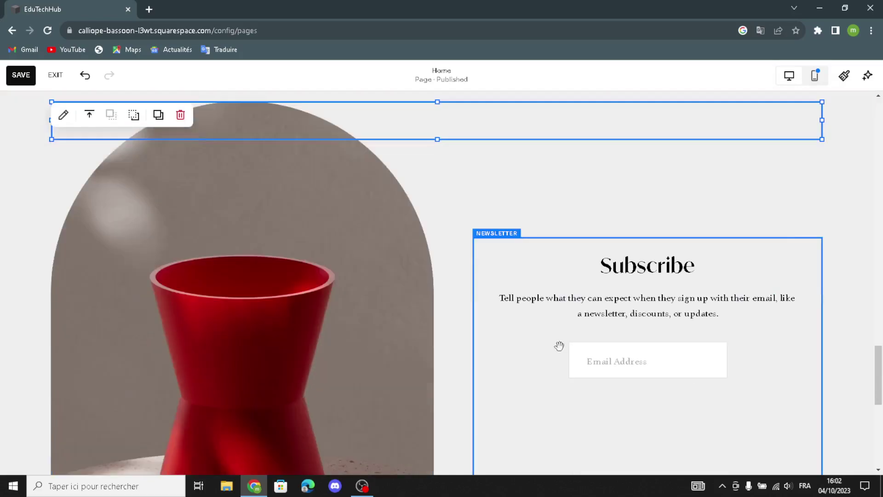
left_click(192, 169)
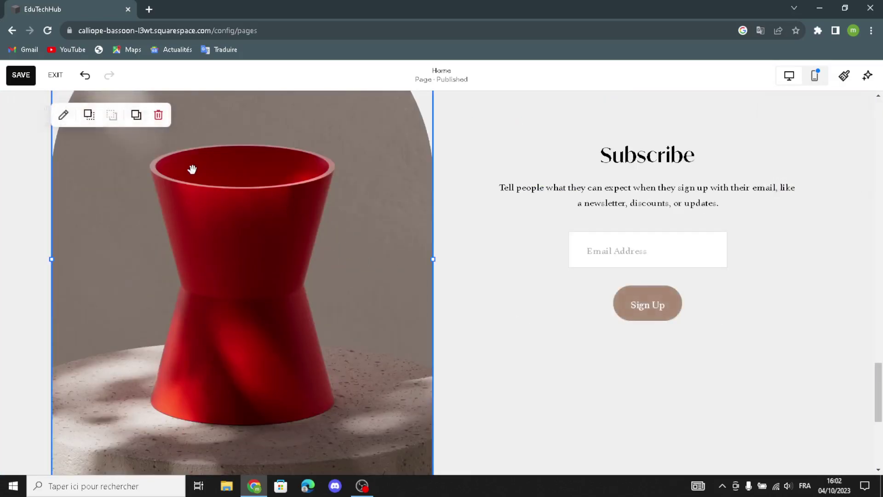
left_click(158, 115)
scroll(35, 211, "up", 2)
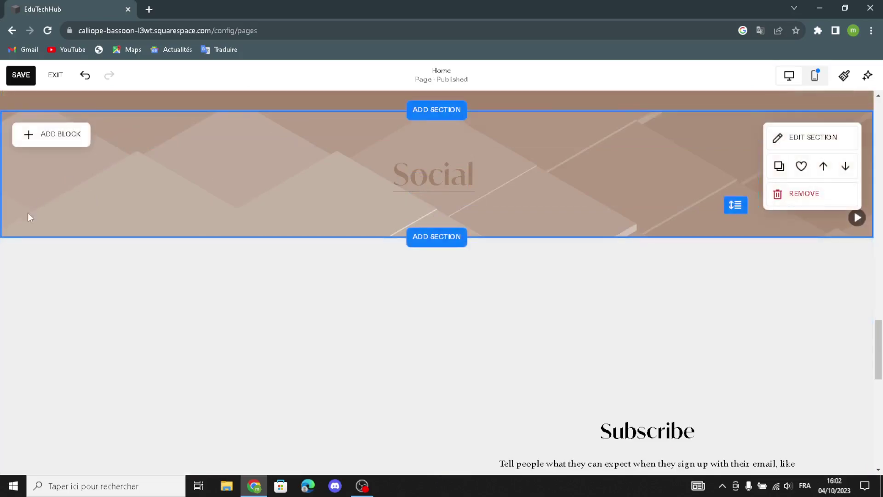
- Add an empty image block to the Subscribe section
scroll(171, 294, "down", 3)
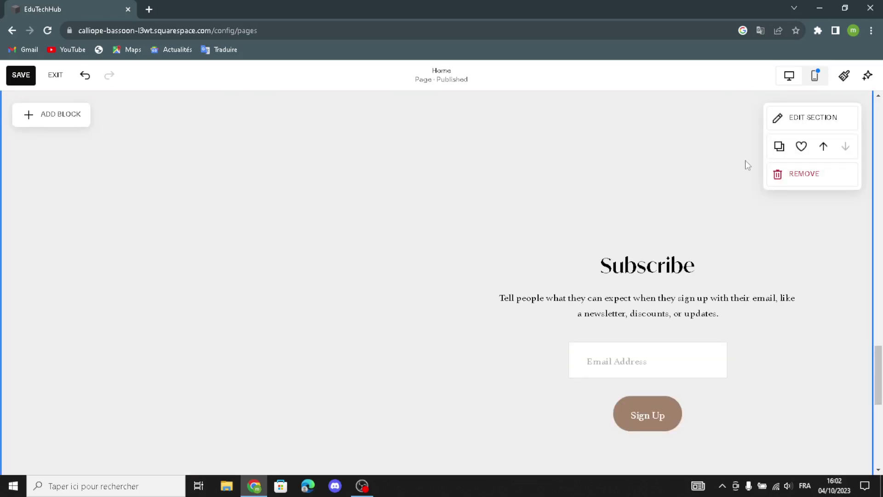
left_click(66, 114)
left_click(162, 223)
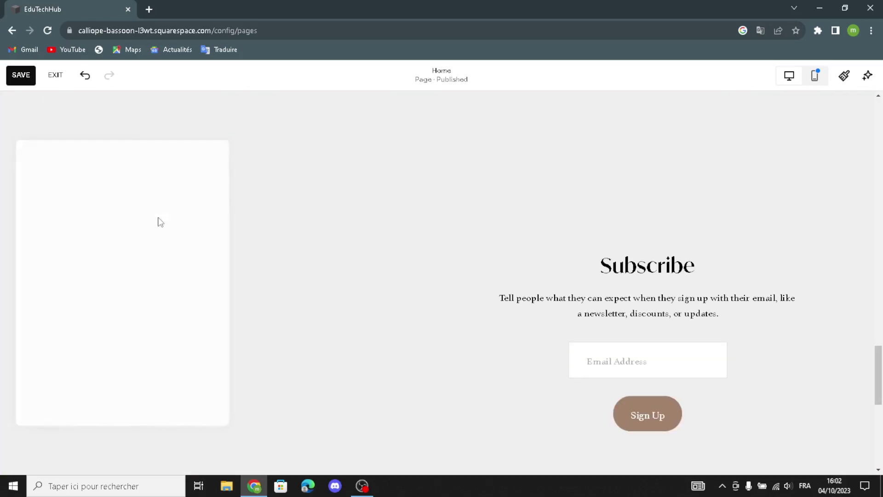
- Search the free stock images for "educational and learning tools" to fill the new image block
left_click(145, 190)
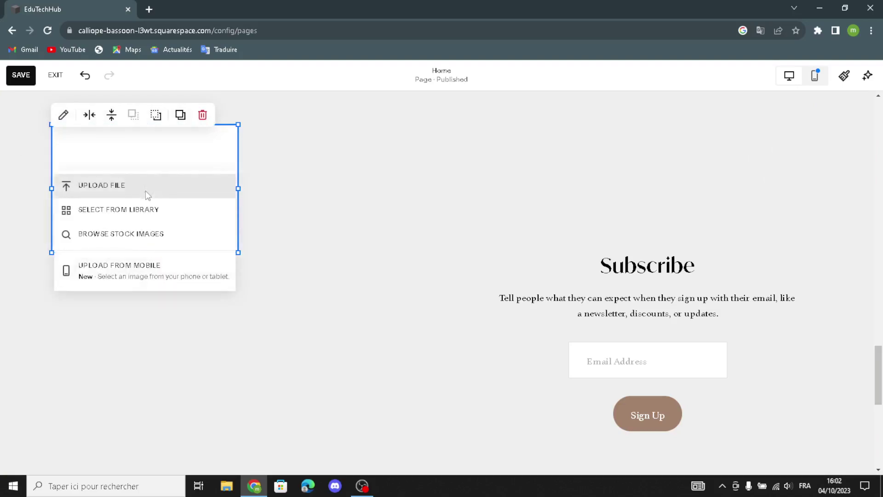
left_click(125, 207)
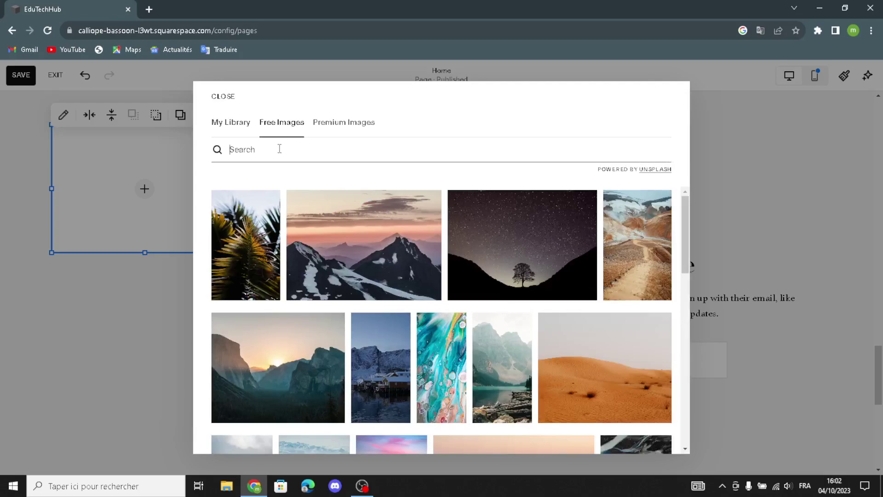
type("educa")
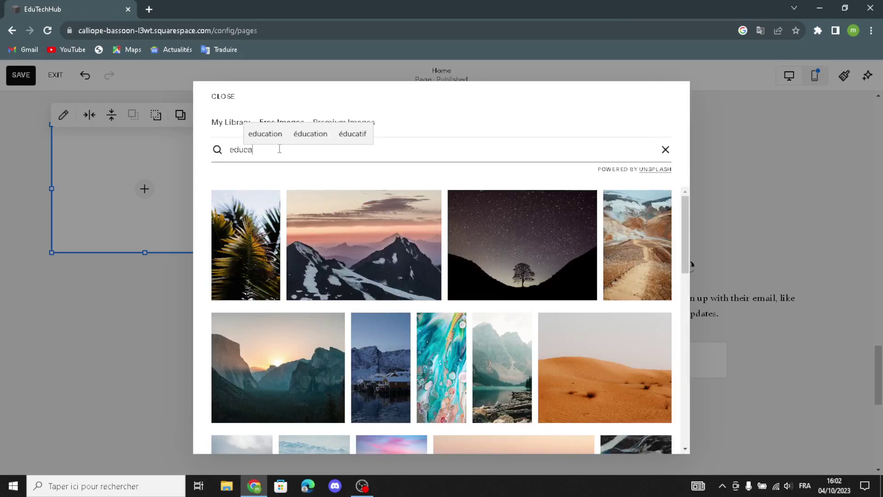
type("tional")
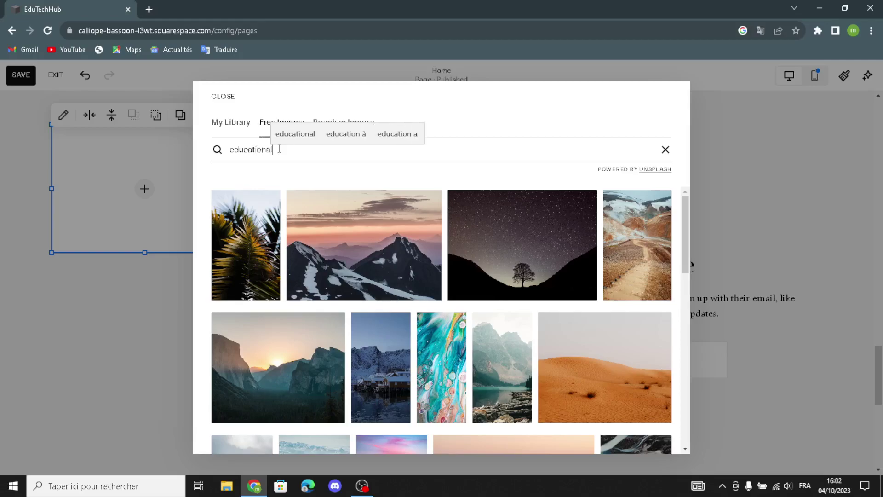
type(" tools")
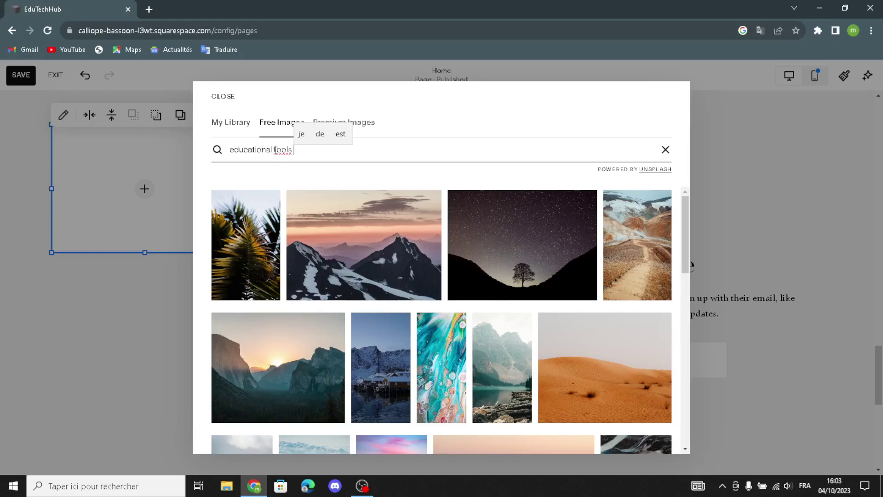
type("and learn")
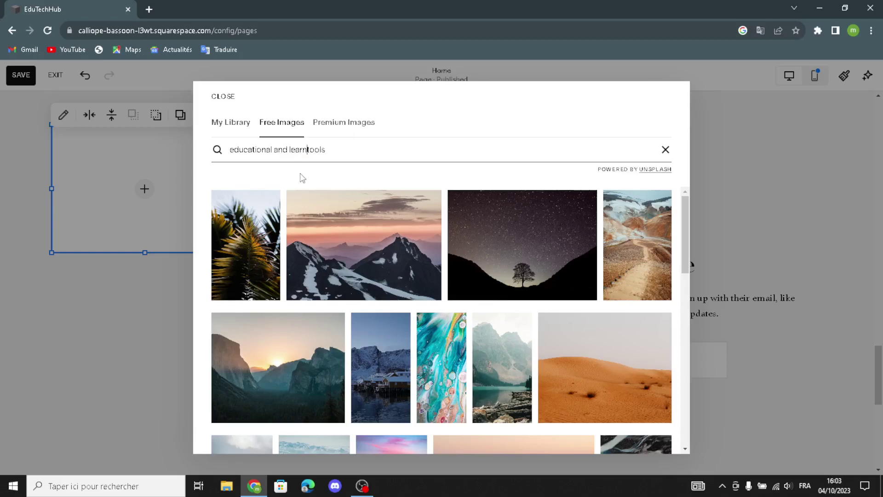
type("omls t")
key("BackSpace")
key("BackSpace")
key("BackSpace")
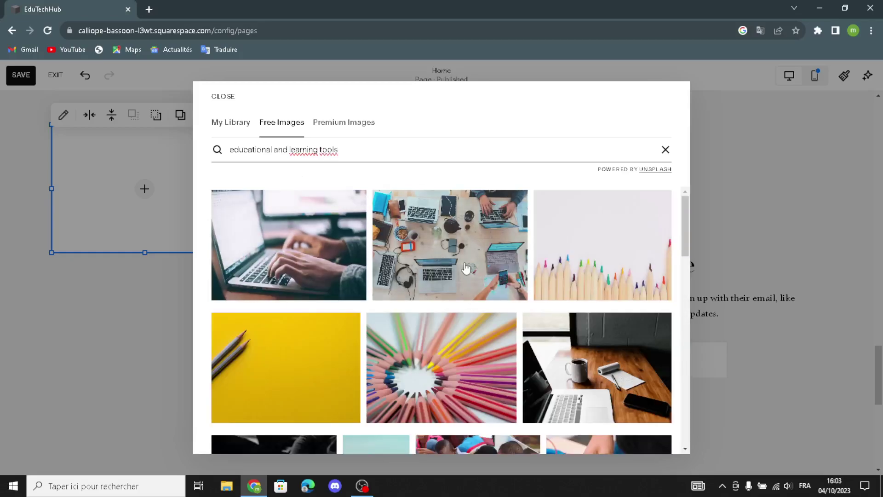
- Insert the photo of the composition book with two pencils on dark wood into the image block
scroll(463, 265, "down", 3)
scroll(463, 264, "down", 5)
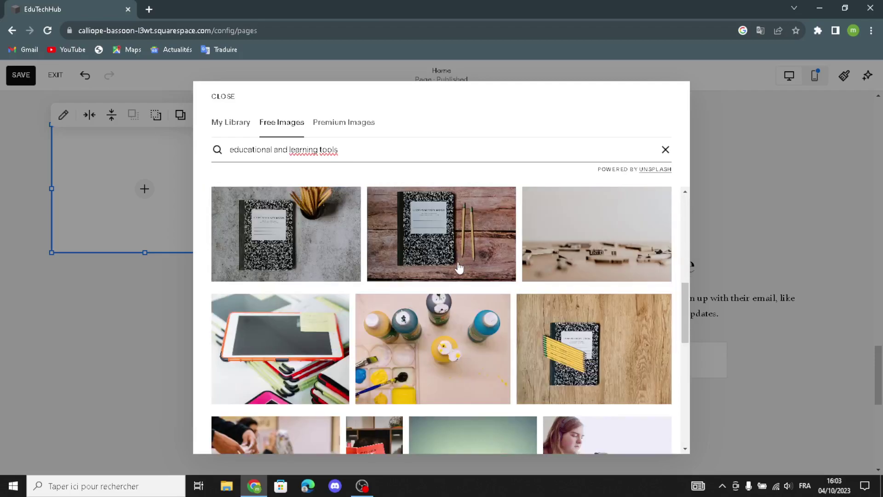
left_click(435, 250)
left_click(505, 319)
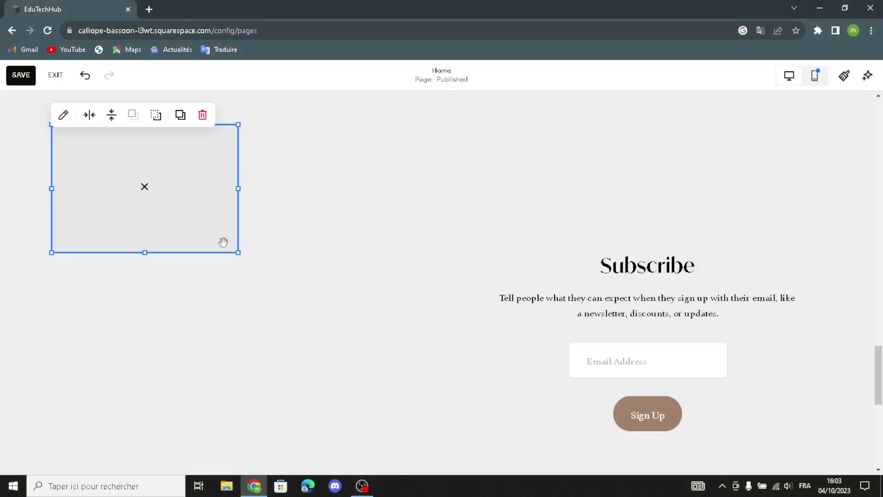
- Enlarge the composition book image block so it spans from the section's left margin to the Subscribe form
left_click_drag(239, 256, 338, 358)
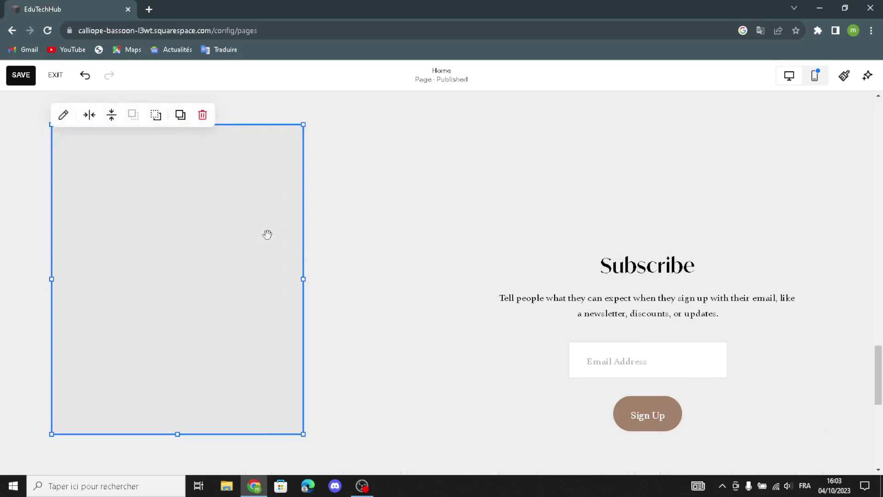
left_click_drag(295, 261, 359, 284)
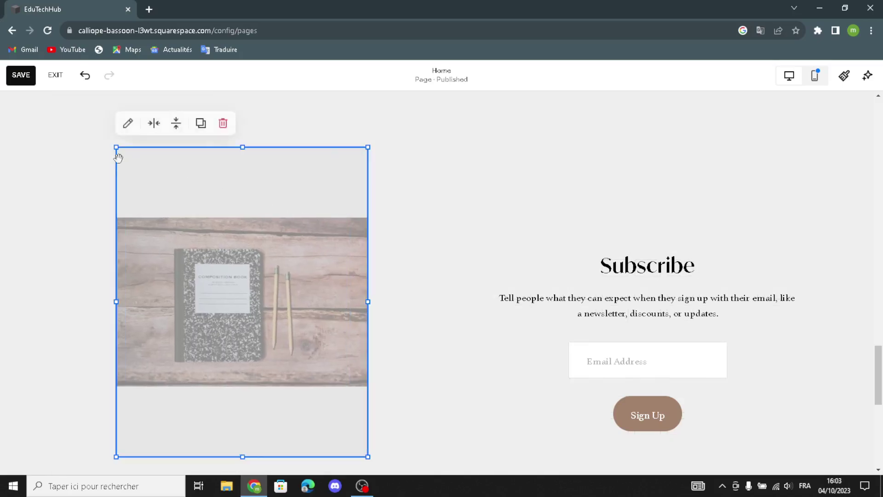
left_click_drag(113, 151, 61, 104)
left_click_drag(201, 178, 202, 180)
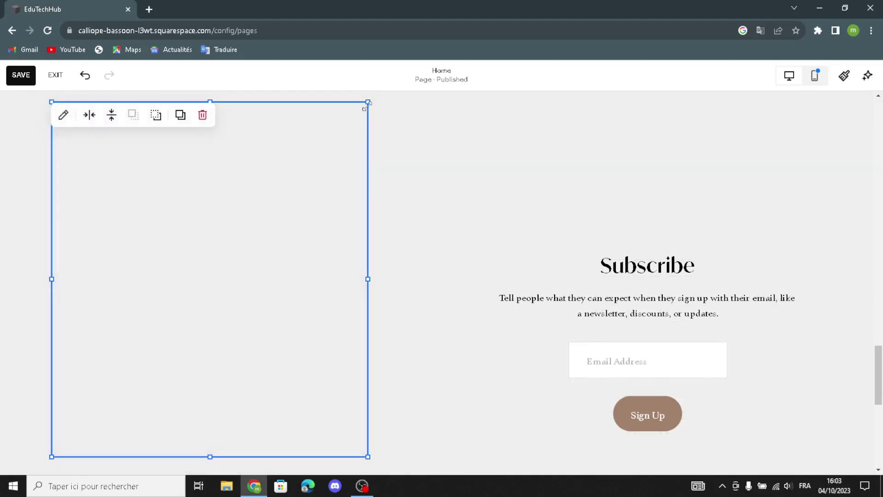
left_click_drag(419, 100, 530, 165)
- Move the Subscribe newsletter form up so its top sits level with the composition book photo
left_click_drag(647, 253, 646, 187)
left_click_drag(651, 239, 650, 241)
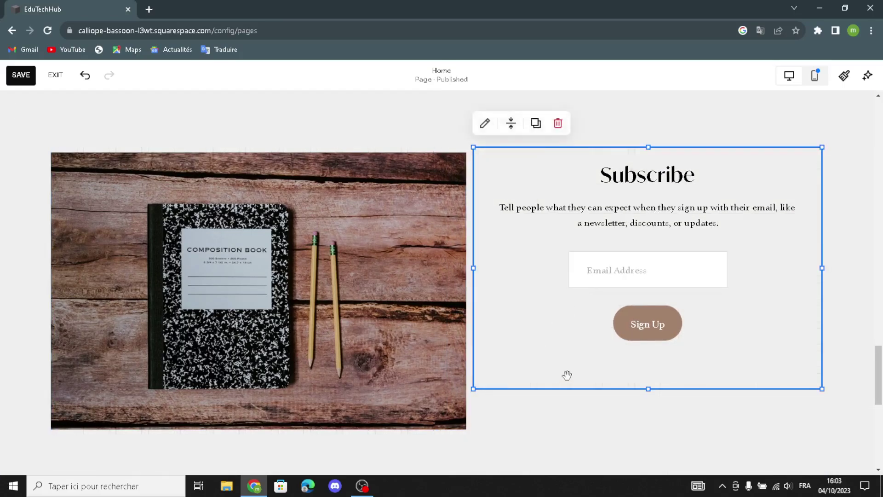
left_click(535, 425)
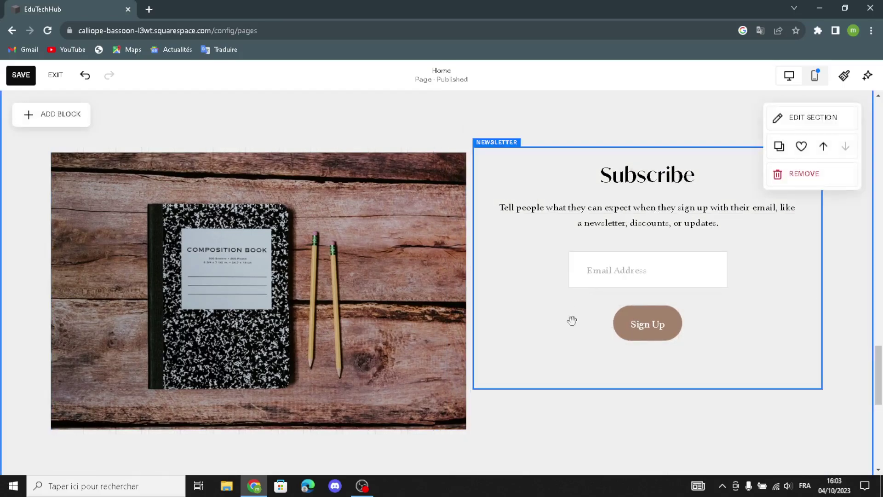
- Give the Subscribe newsletter section the background art with overlapping diagonal planes
left_click(813, 117)
left_click(783, 156)
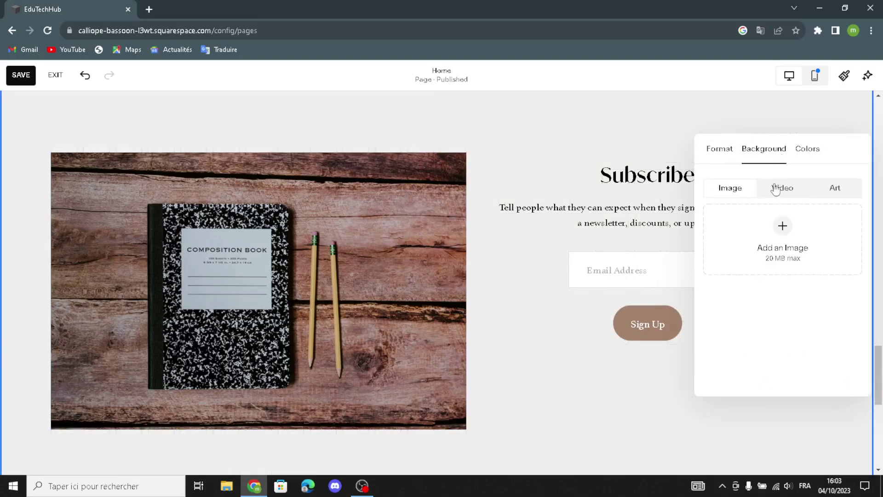
left_click(829, 192)
scroll(782, 276, "down", 5)
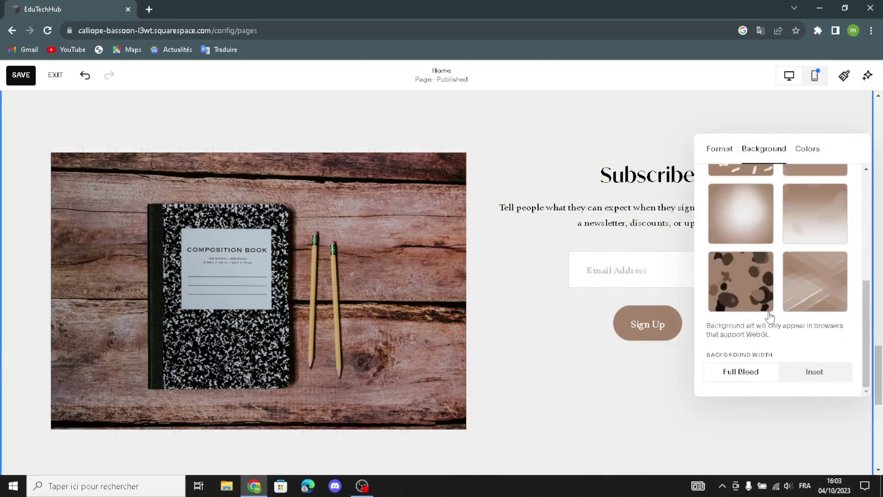
left_click(803, 303)
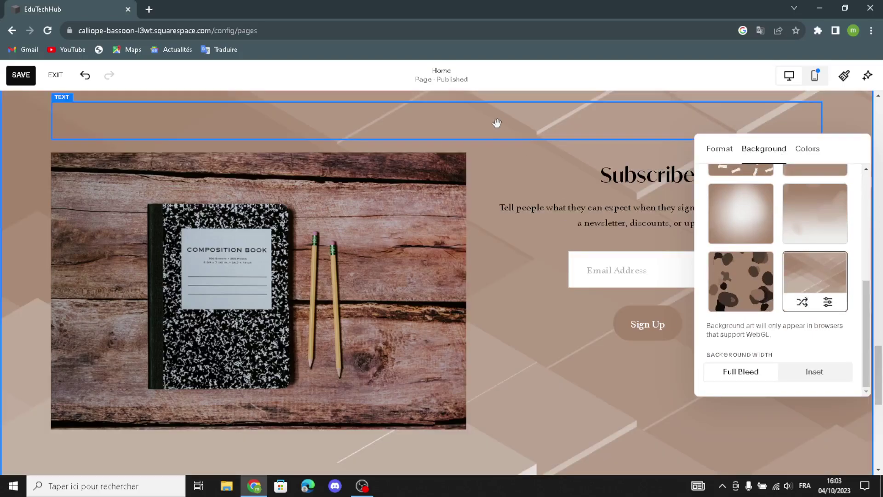
left_click(528, 327)
- Shift the scrolling "Subscribe for updates" block slightly to the right, away from the section's left margin
scroll(530, 328, "down", 8)
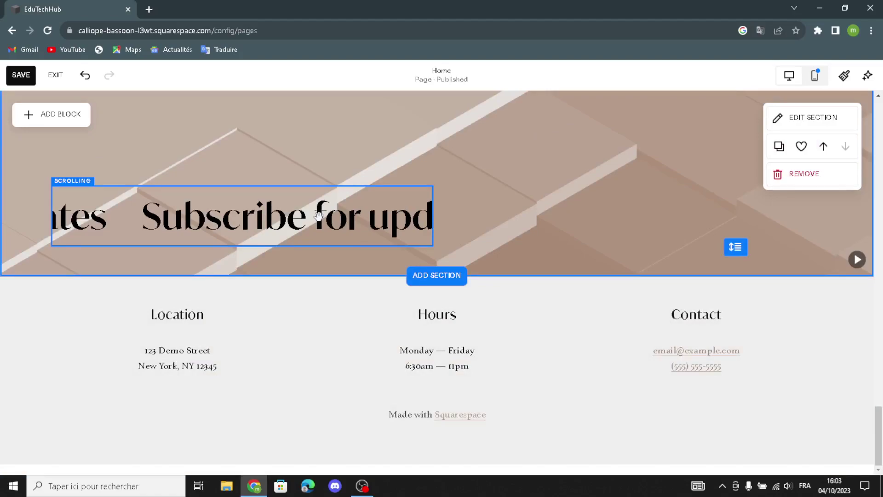
left_click(78, 214)
left_click(66, 160)
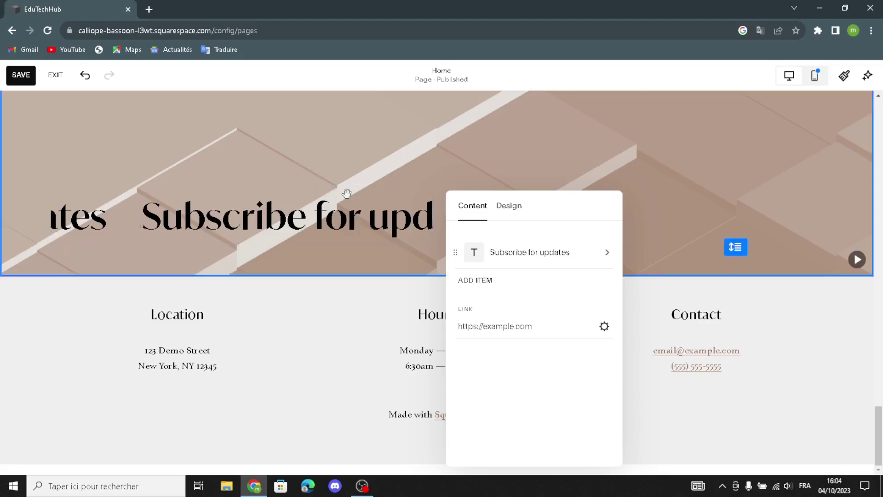
left_click(420, 207)
left_click(387, 222)
left_click_drag(387, 222, 347, 242)
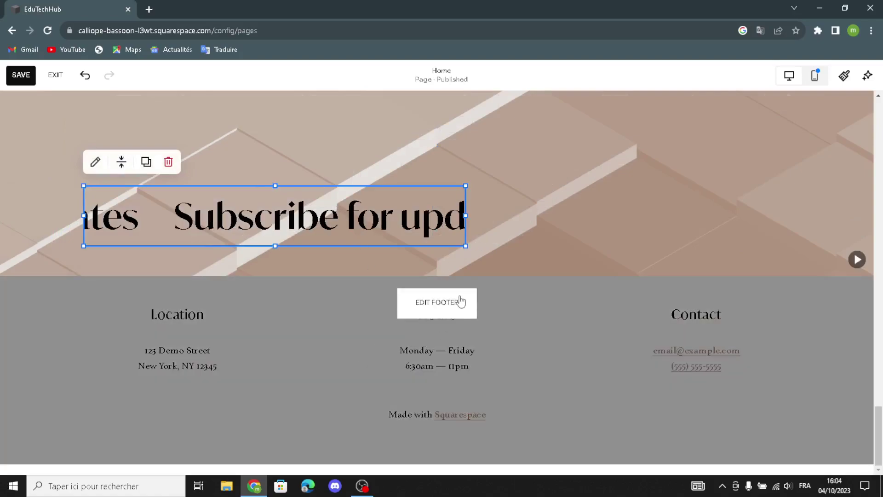
- Apply the same diagonal planes background art to the site footer and return to page editing
left_click(460, 302)
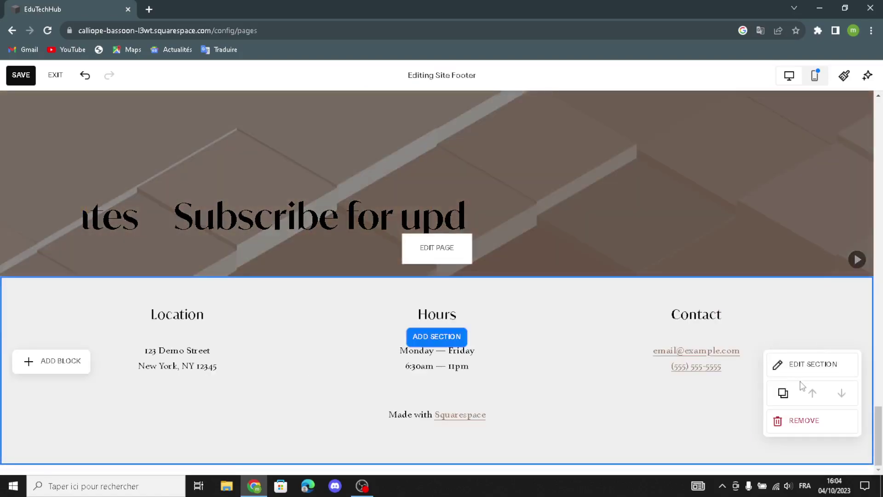
left_click(805, 367)
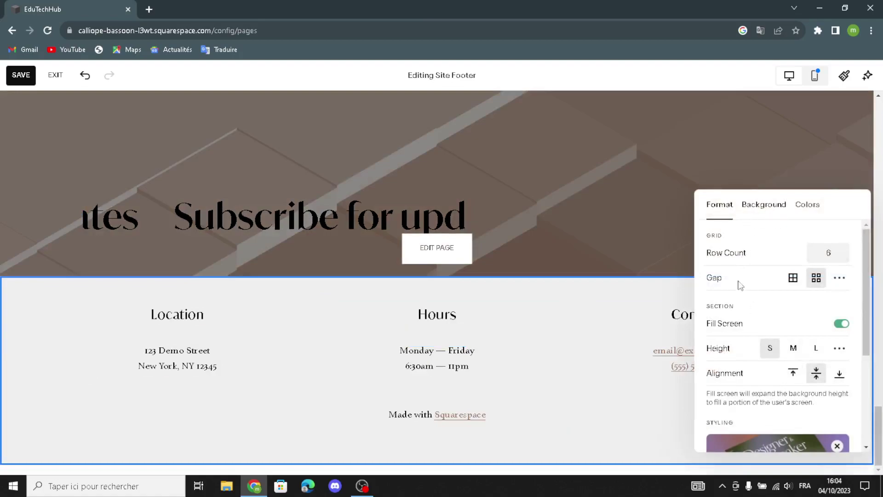
left_click(775, 205)
left_click(837, 249)
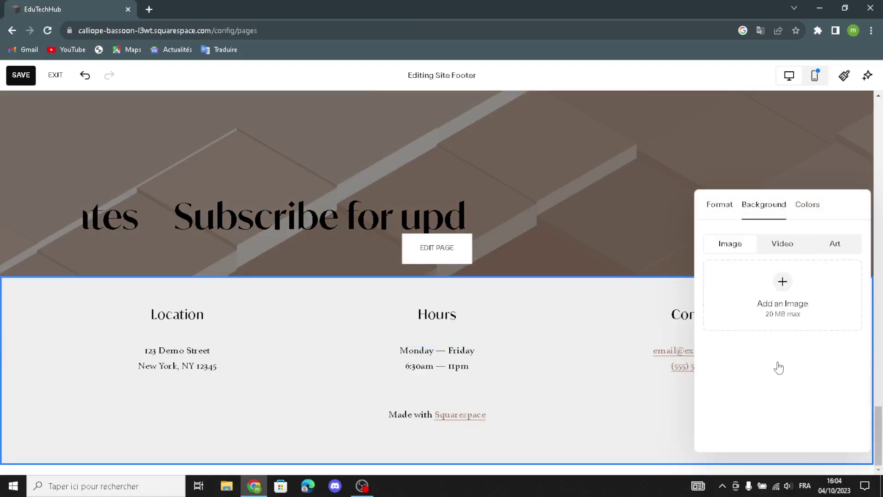
scroll(822, 372, "down", 1)
left_click(823, 375)
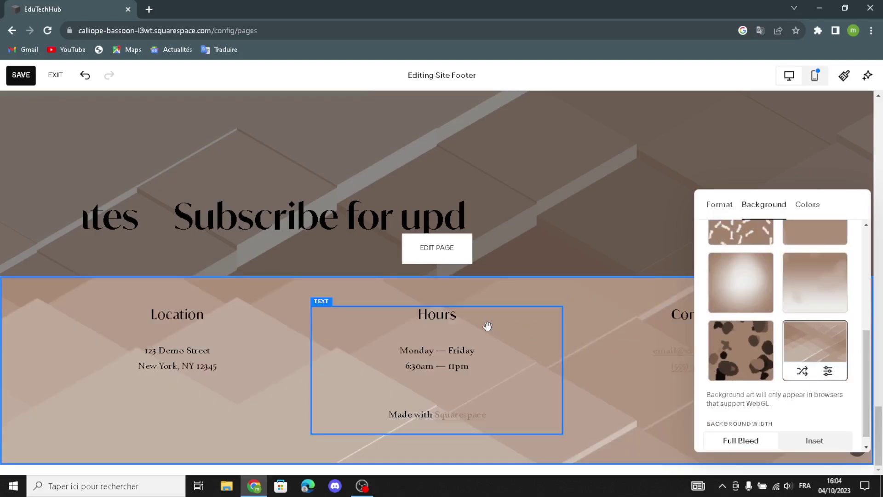
left_click(570, 186)
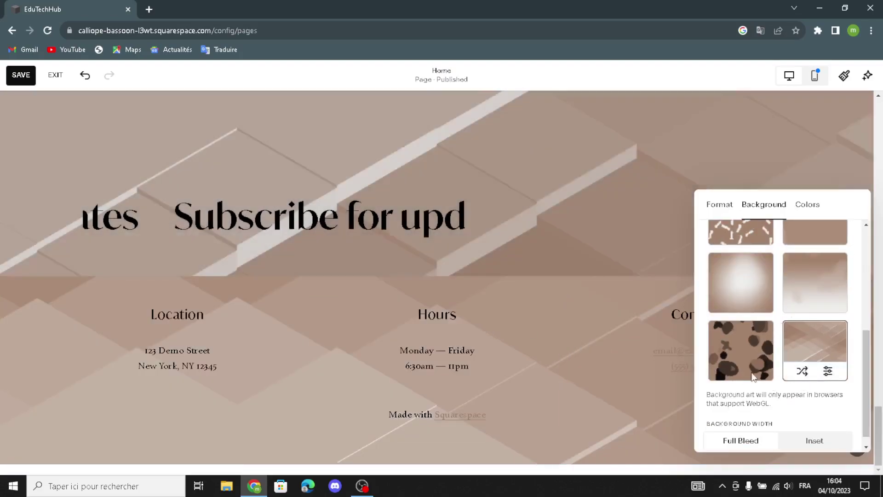
- Apply the primary button style to all button types across the site
scroll(549, 204, "up", 10)
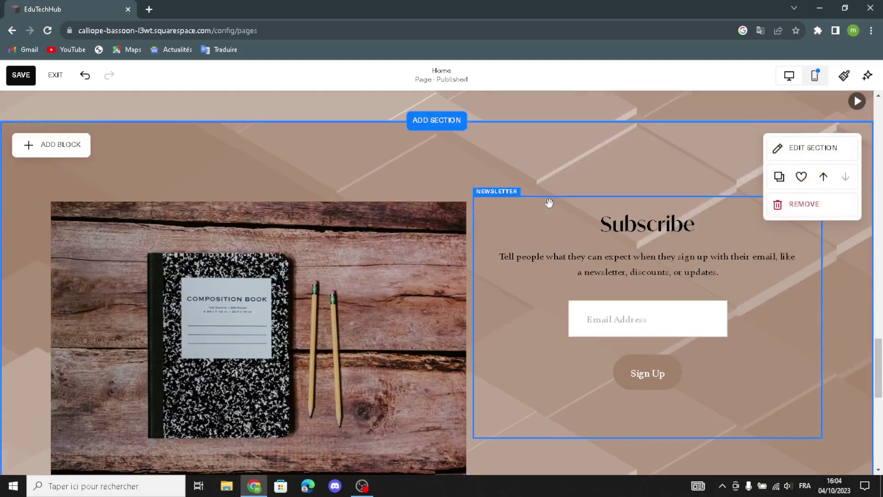
scroll(550, 204, "up", 10)
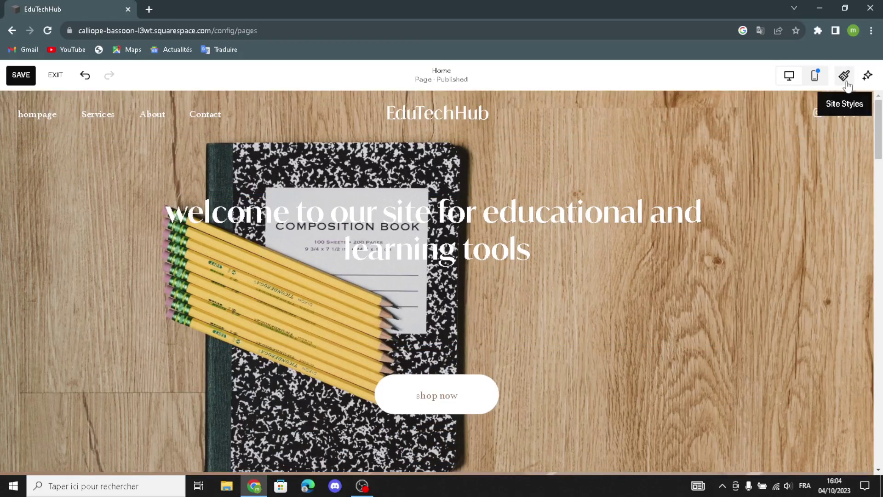
left_click(847, 82)
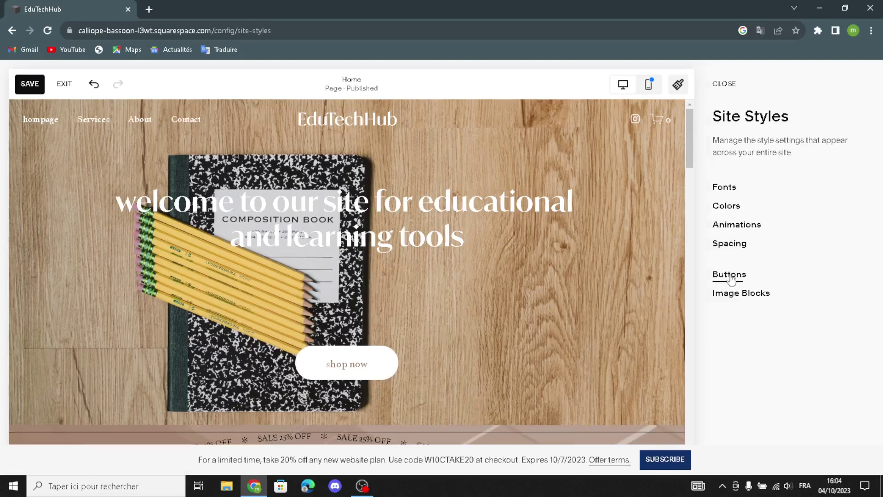
left_click(731, 276)
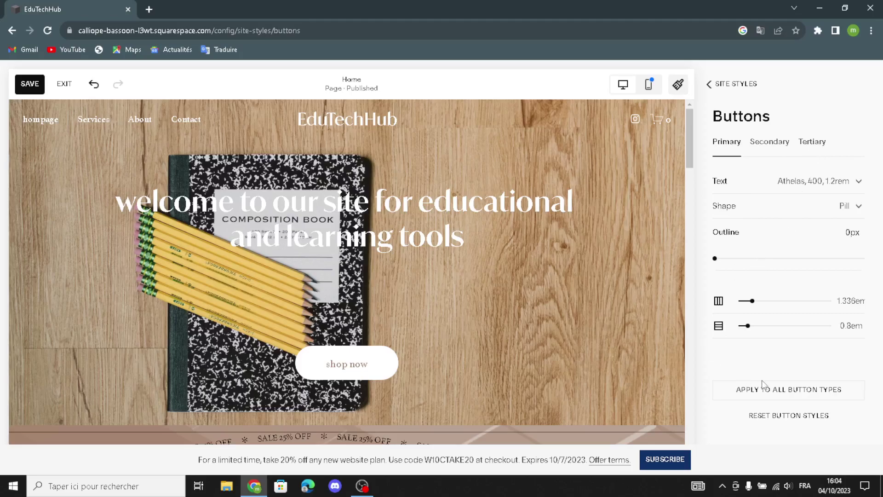
left_click(797, 396)
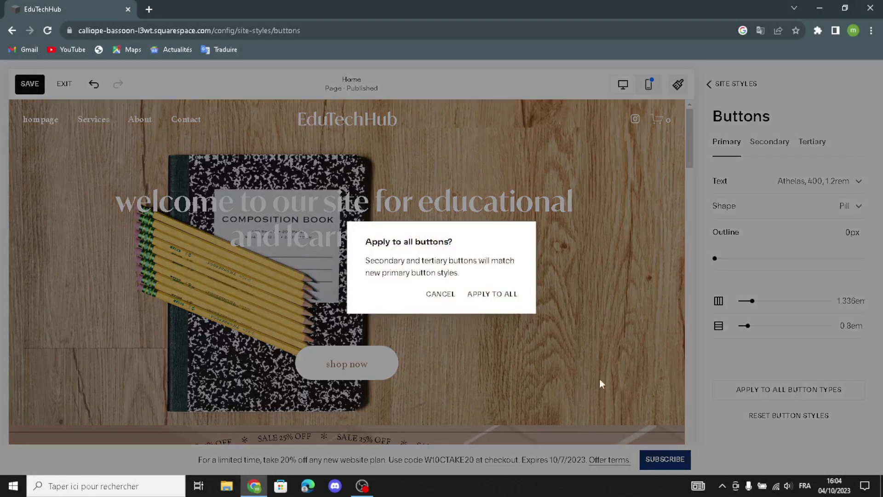
left_click(492, 294)
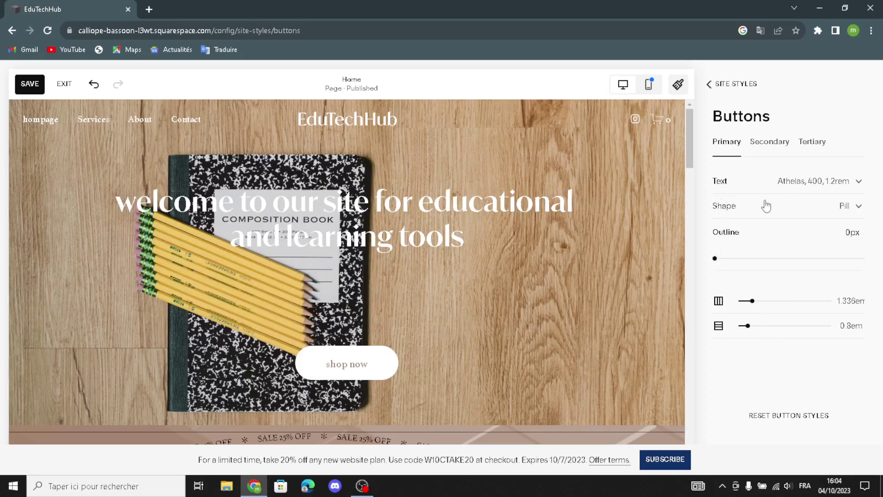
- Set the primary buttons' outline to 1px in the site styles
left_click(834, 181)
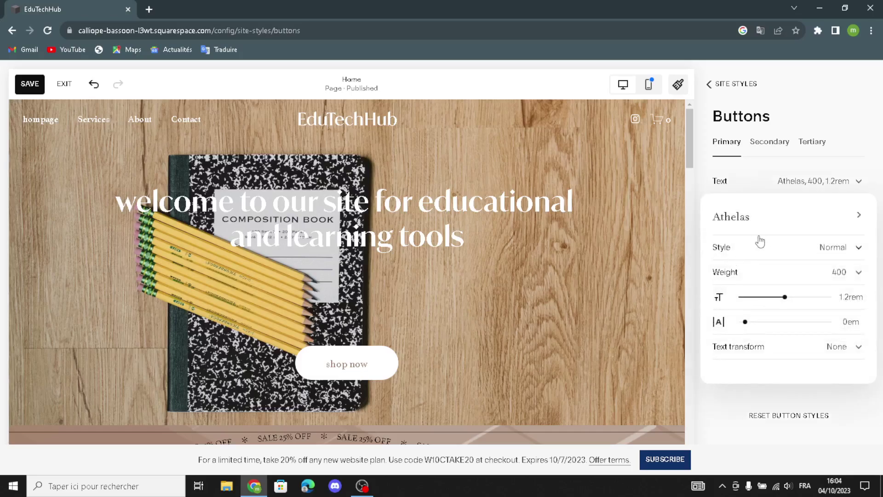
left_click(752, 181)
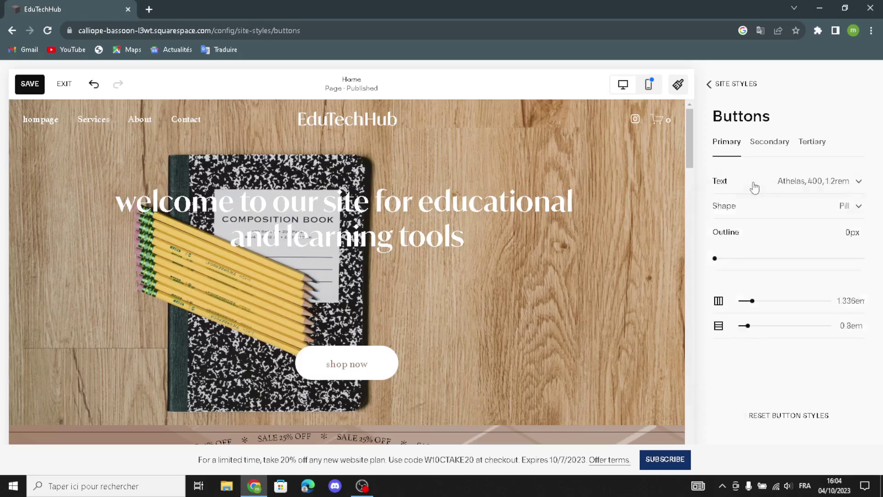
left_click(736, 210)
left_click(736, 210)
left_click_drag(716, 257, 730, 258)
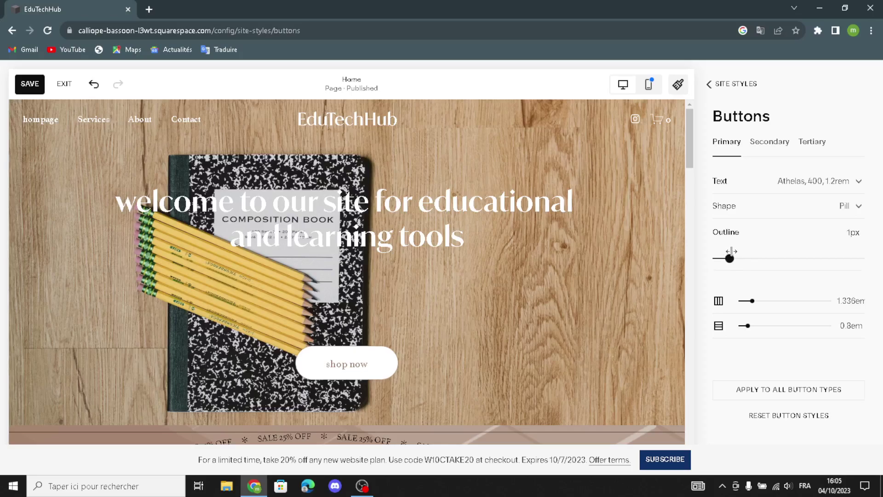
left_click(716, 84)
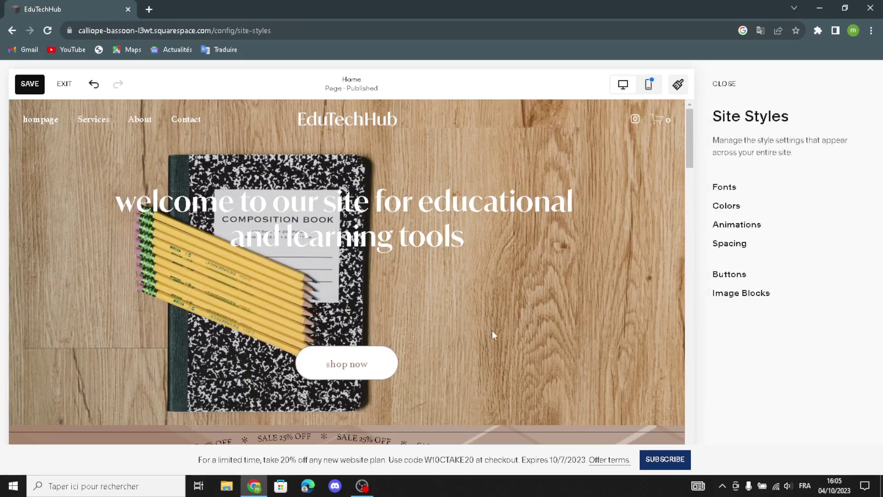
- Save the home page changes and exit the page editor
scroll(492, 327, "down", 7)
scroll(598, 230, "up", 3)
left_click(734, 84)
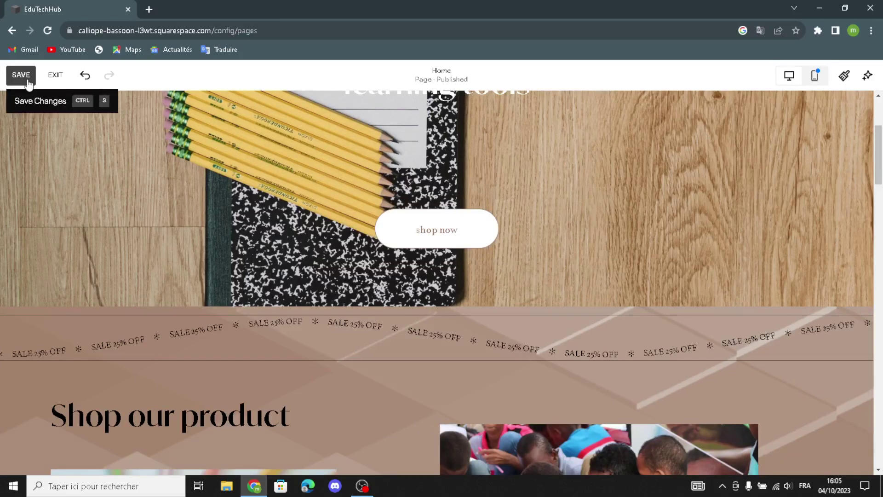
left_click(27, 84)
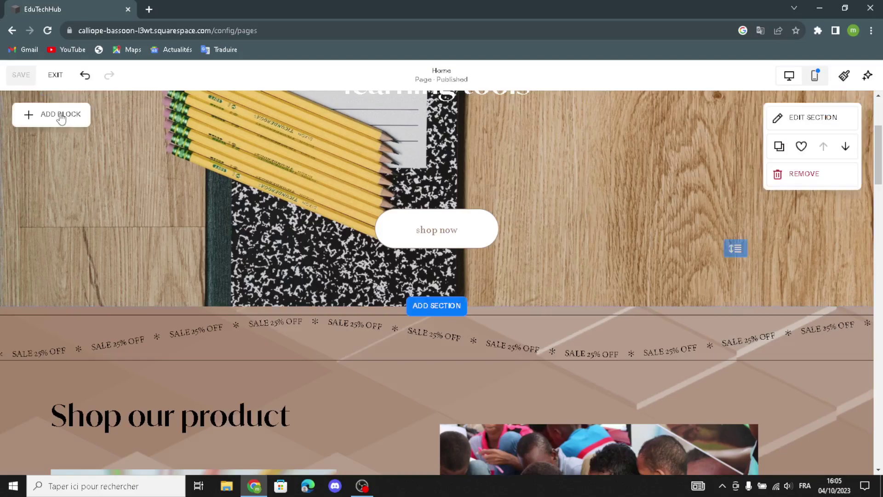
left_click(55, 75)
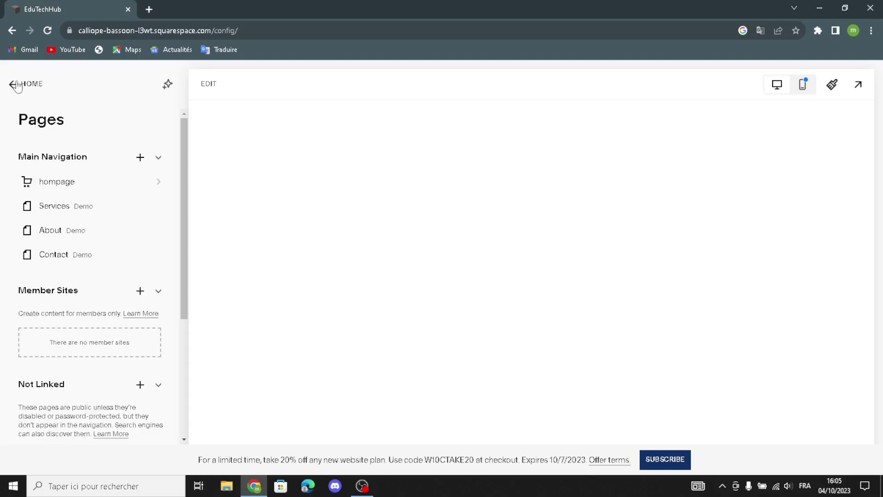
- Start creating a physical product from the store setup in the Selling area
left_click(16, 86)
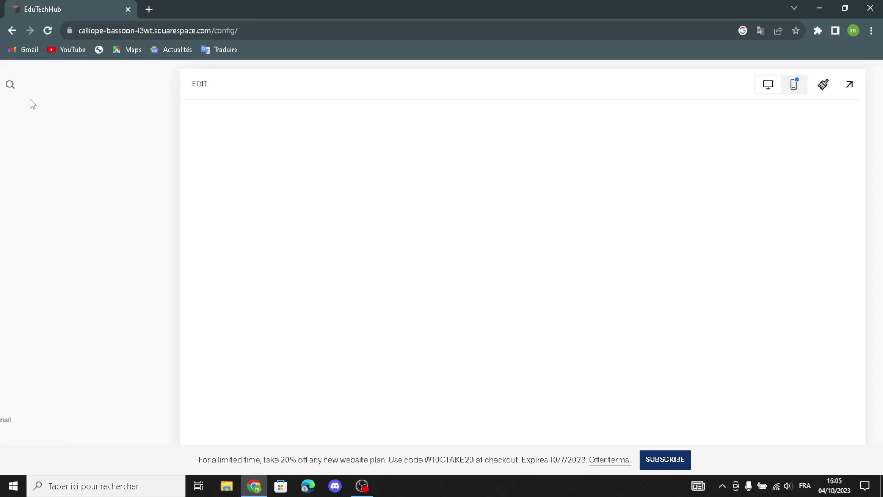
left_click(28, 155)
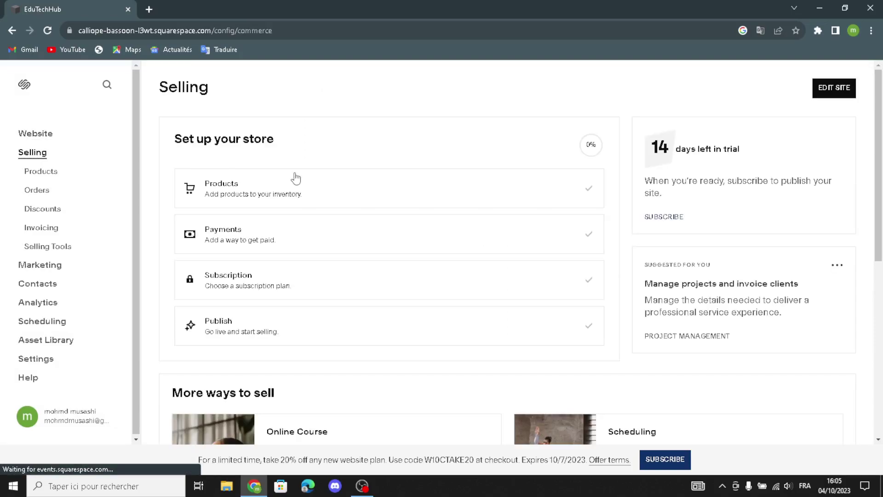
left_click(273, 188)
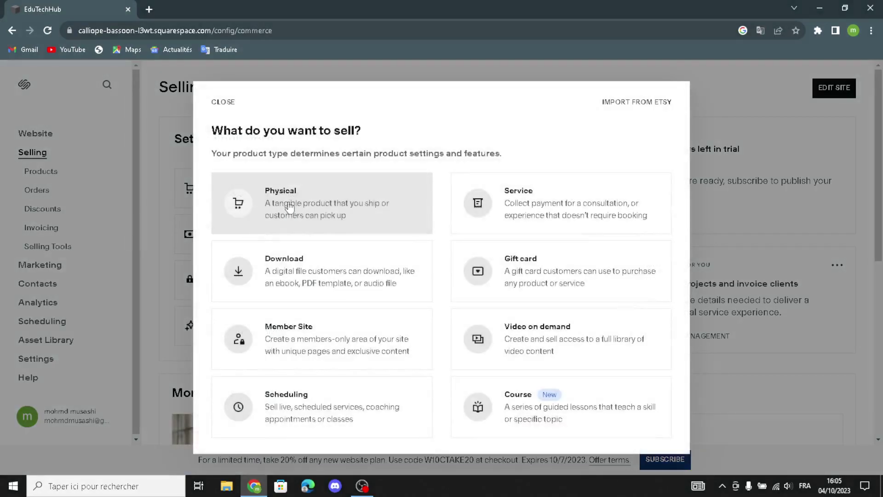
left_click(316, 204)
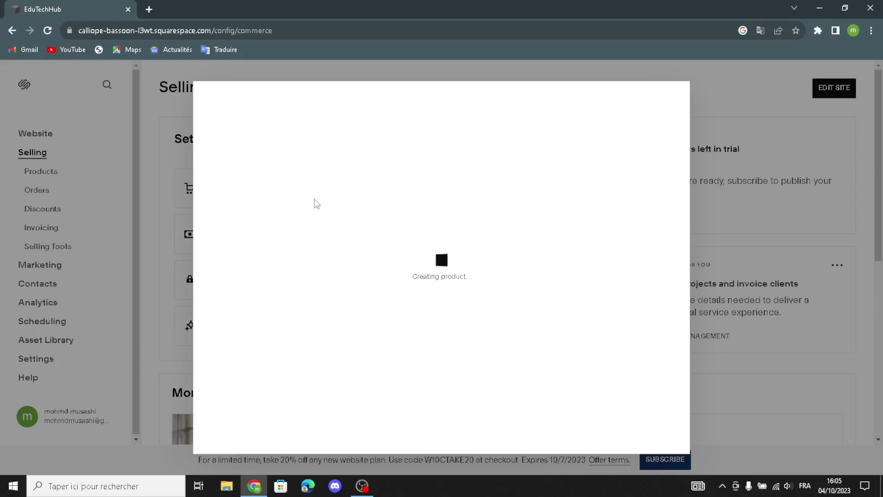
- Name the new product "learning tools"
left_click(280, 209)
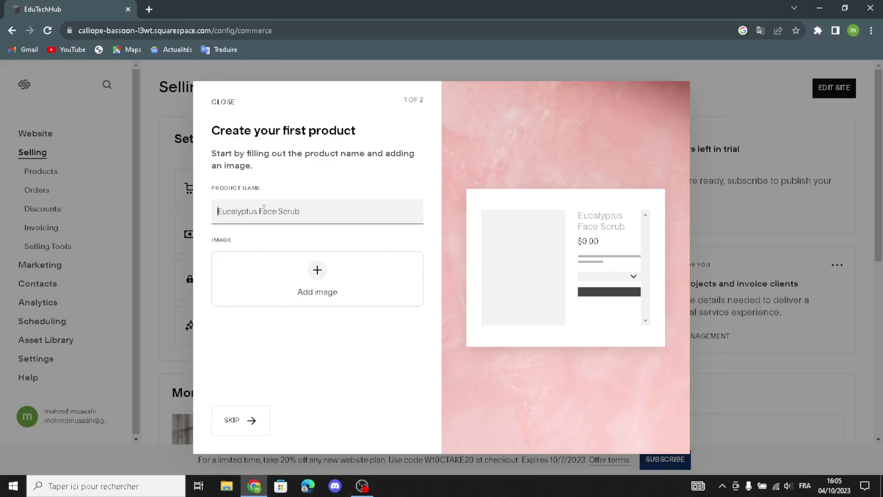
type("learning")
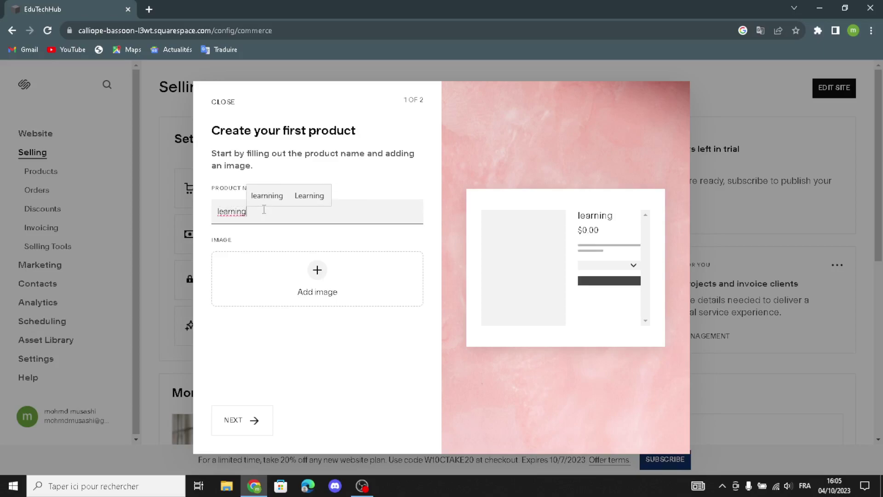
type(" tools")
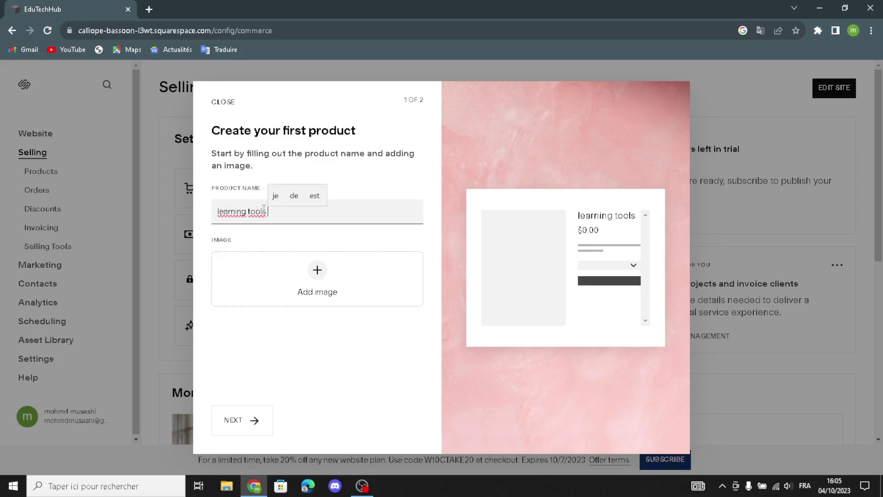
- Try to add the library photo of the composition book with yellow pencils as the product image
left_click(317, 269)
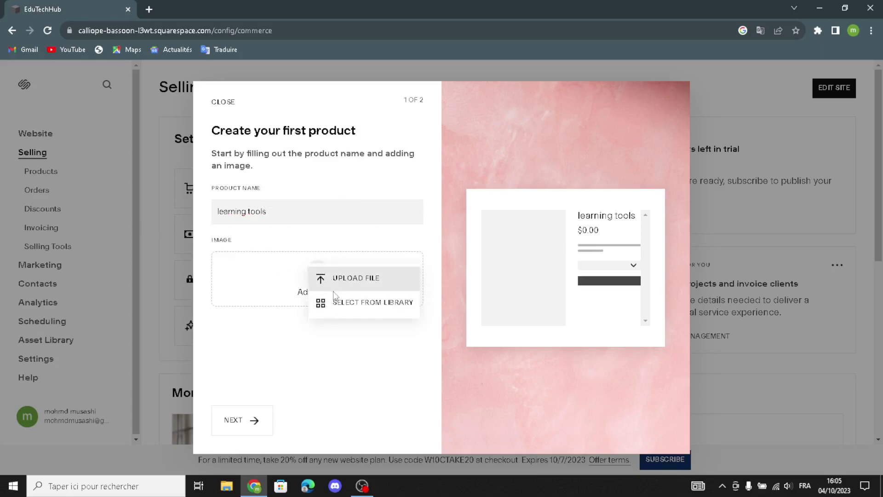
left_click(341, 303)
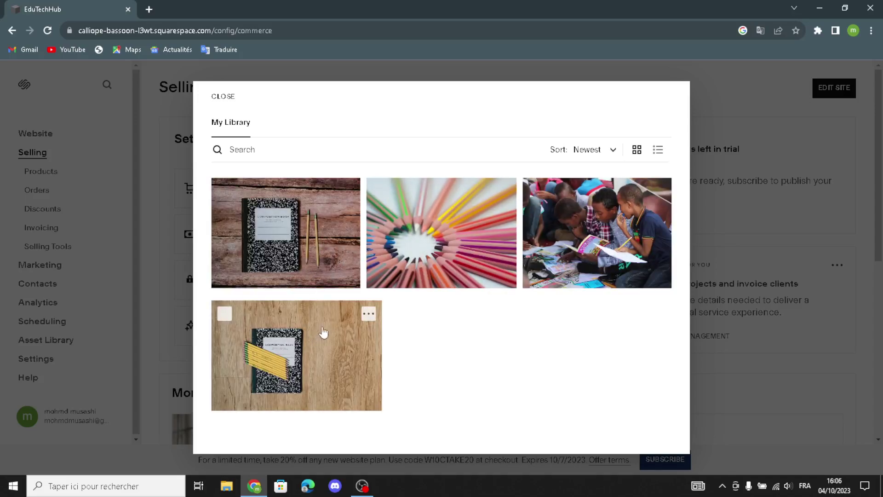
left_click(368, 313)
left_click(345, 331)
left_click(344, 332)
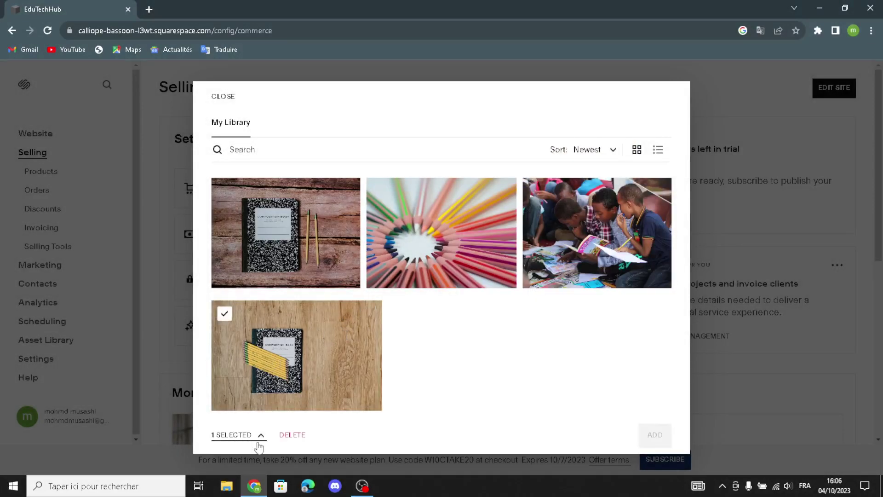
left_click(219, 96)
- Turn off unlimited stock in the product's inventory setup and continue to the full product details
left_click(246, 419)
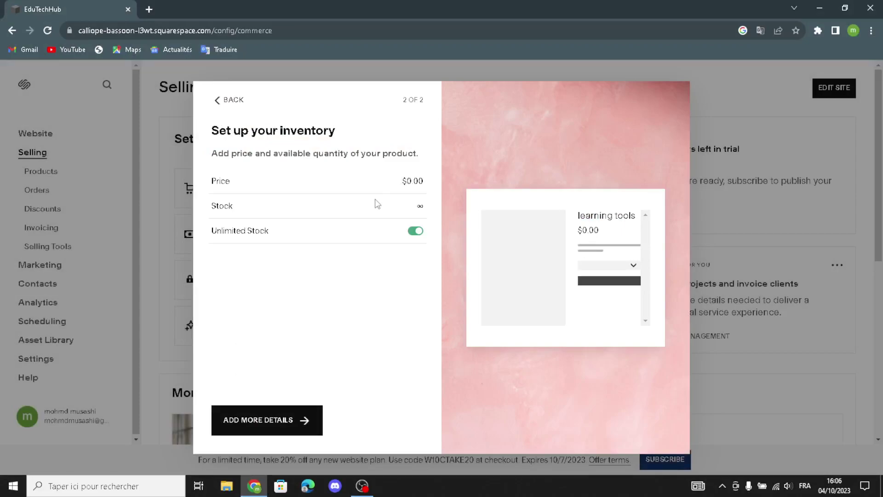
left_click(418, 232)
left_click(274, 418)
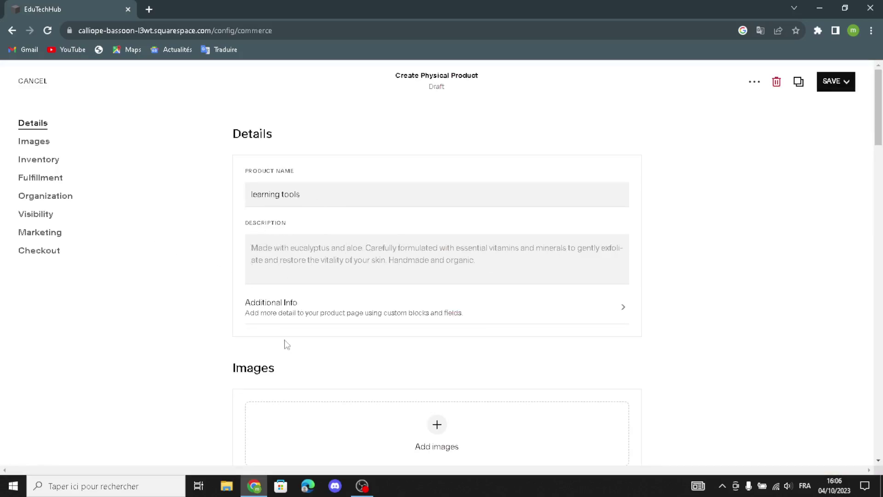
- Try to add the library photo of the coloured pencils arranged in a circle as a product image
scroll(498, 293, "down", 5)
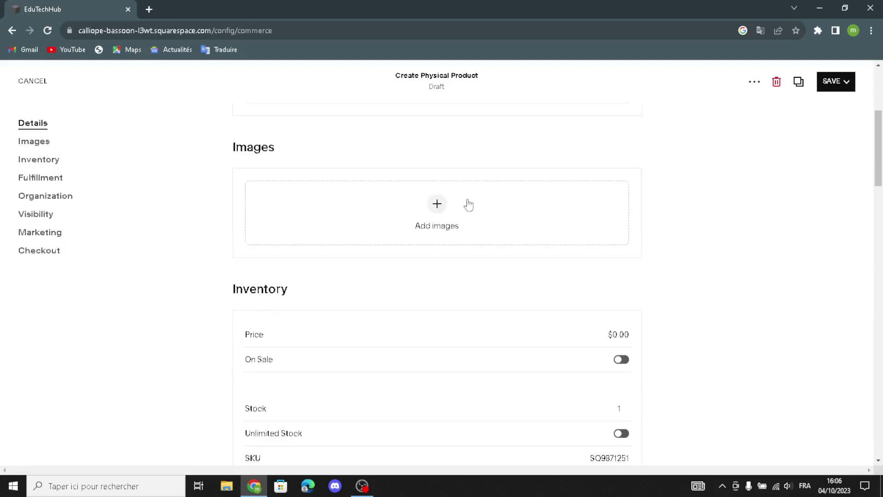
left_click(446, 203)
left_click(474, 231)
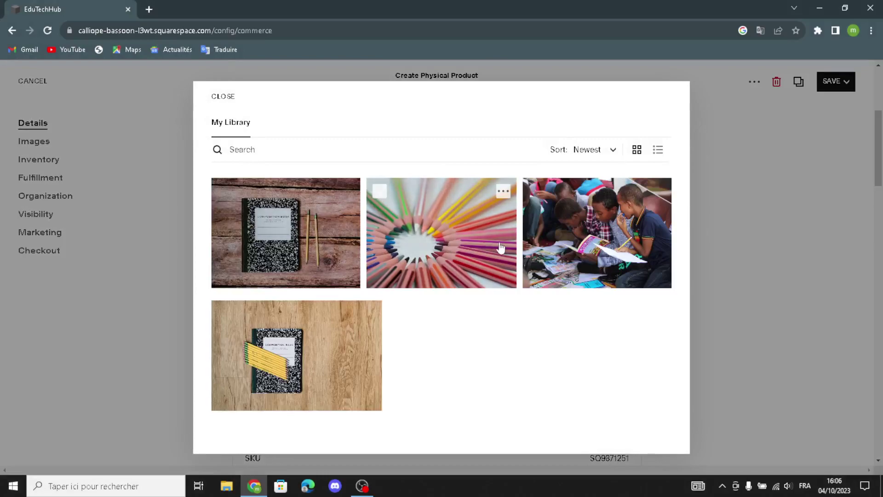
left_click(501, 247)
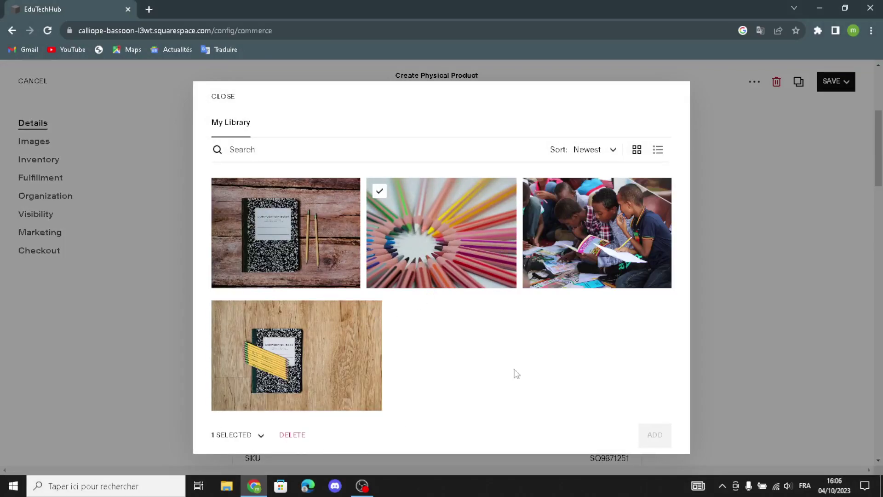
left_click(741, 158)
- Look through the product form's image, inventory, variant and fulfillment settings and the sections that follow
scroll(323, 281, "down", 3)
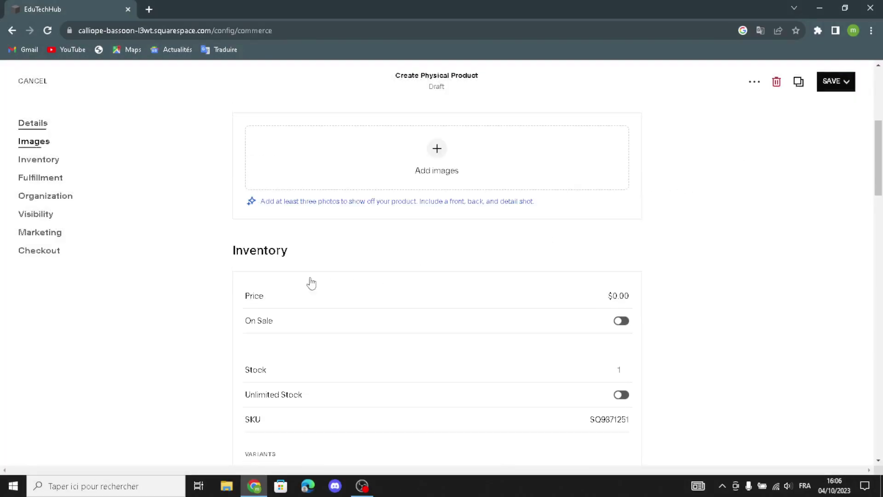
scroll(366, 197, "up", 3)
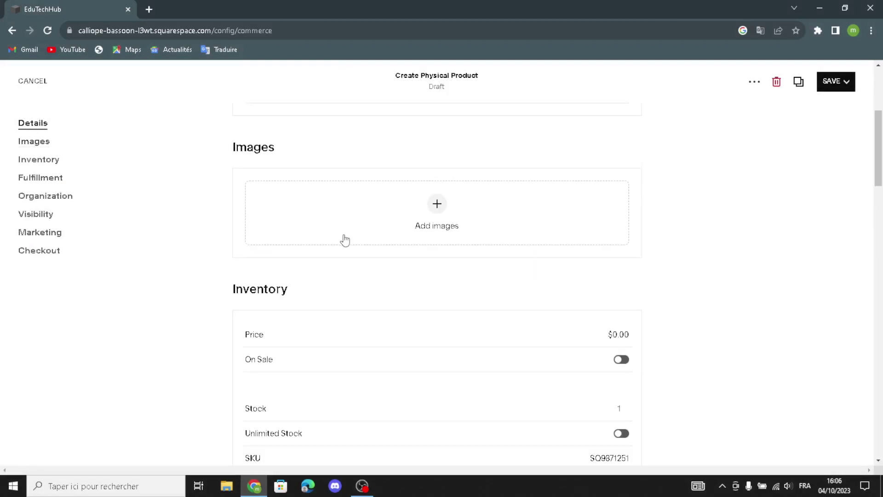
scroll(368, 253, "down", 1)
scroll(276, 265, "down", 1)
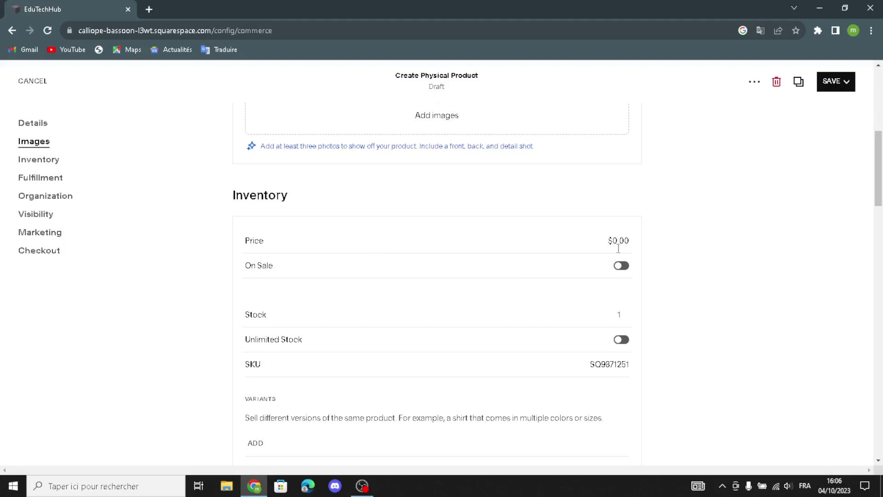
scroll(581, 268, "down", 1)
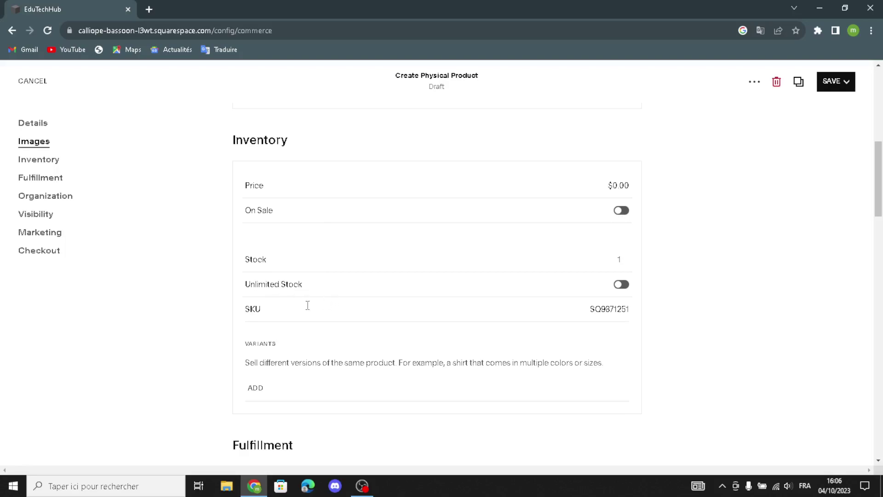
scroll(309, 305, "down", 6)
scroll(337, 311, "down", 3)
scroll(377, 269, "up", 8)
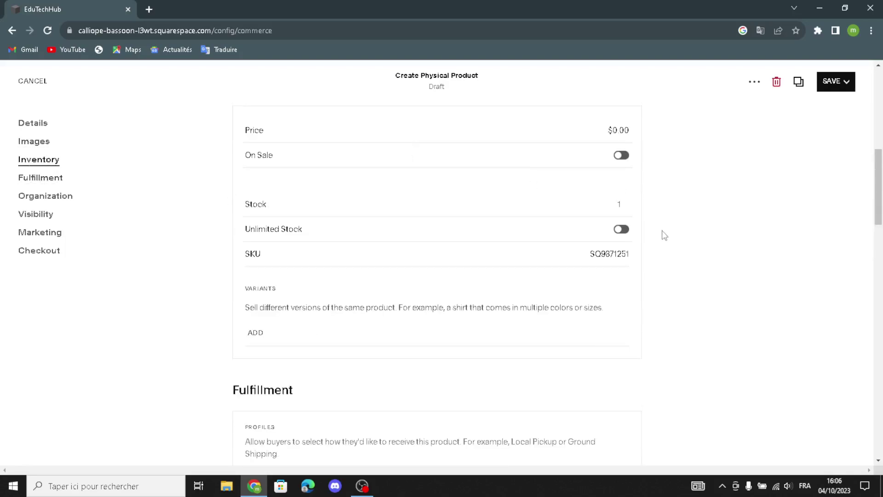
scroll(667, 230, "down", 4)
- Save the "learning tools" product without publishing or scheduling it
left_click(845, 82)
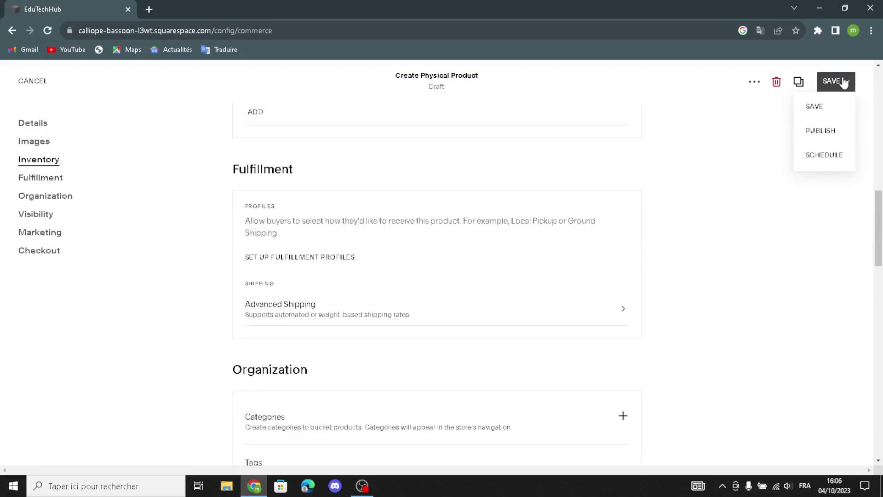
left_click(823, 107)
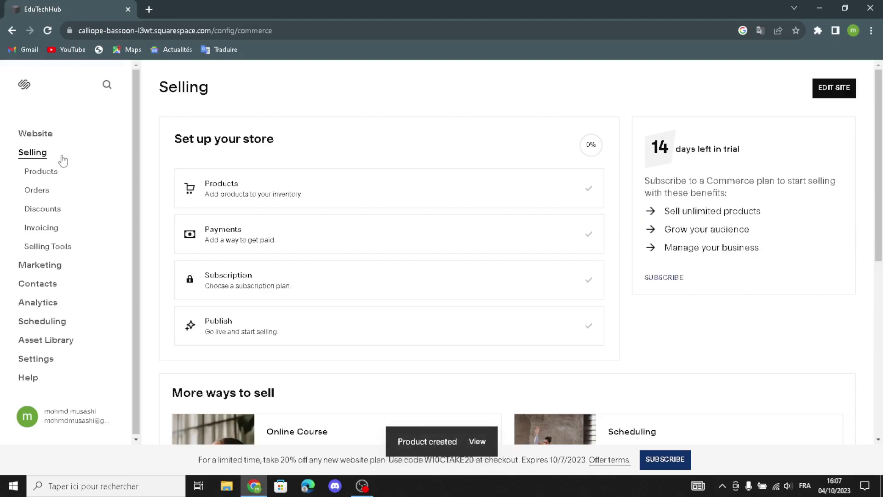
- Review the payment processor options and the shipping options from the store setup checklist, closing each settings page
left_click(264, 221)
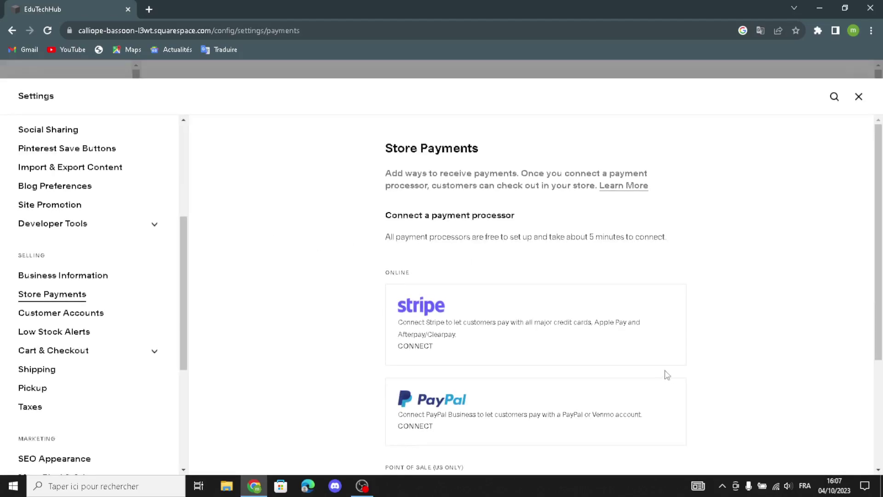
scroll(546, 305, "down", 4)
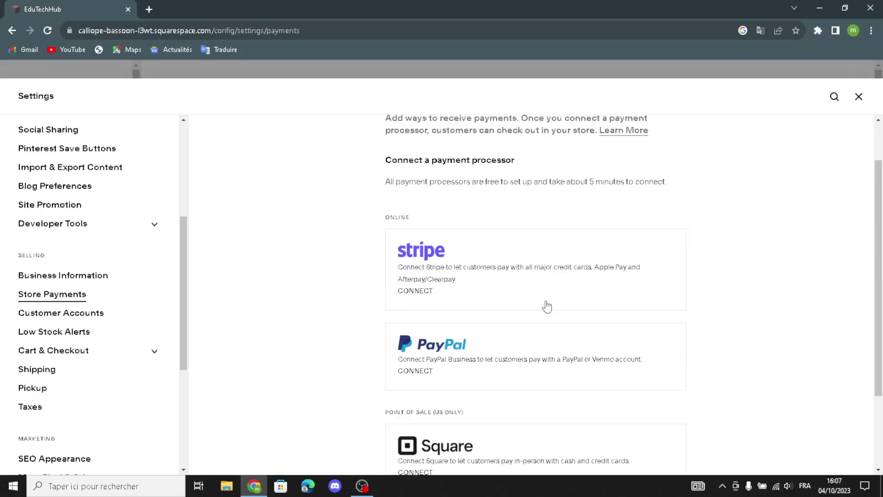
left_click(859, 97)
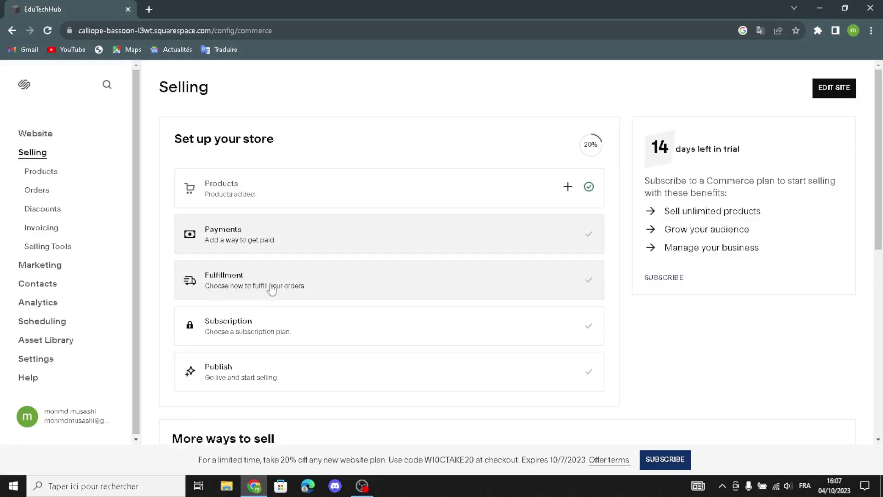
left_click(269, 286)
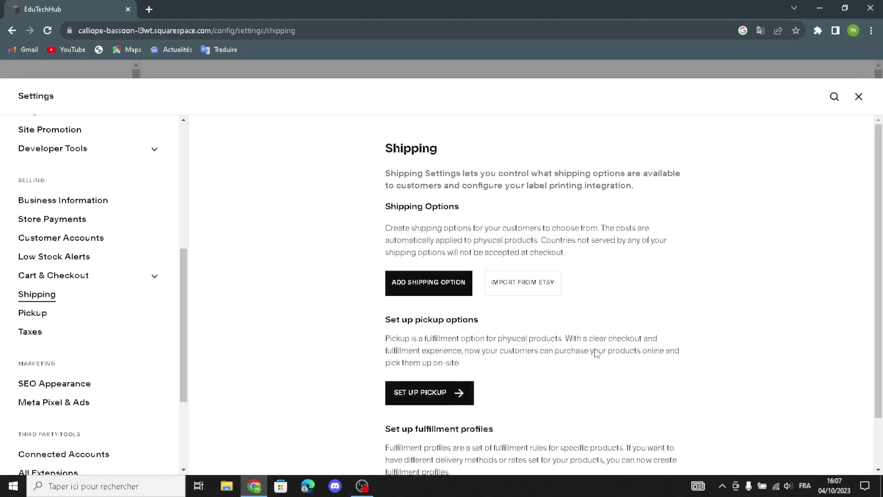
left_click(859, 96)
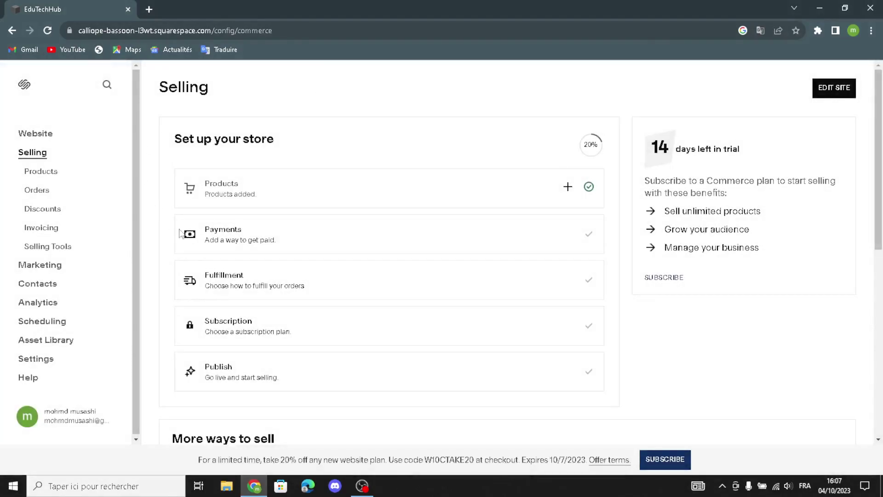
- View the subscription plans from the store setup checklist with monthly billing, and close them without selecting a plan
left_click(268, 323)
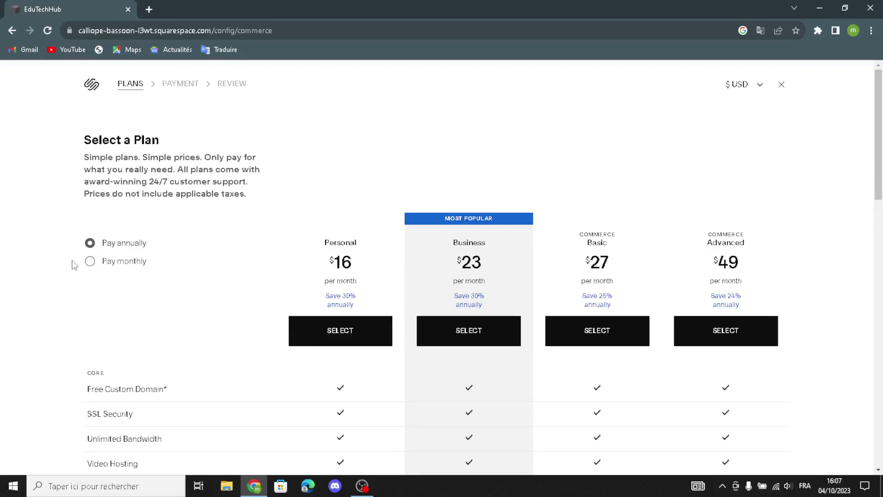
left_click(88, 261)
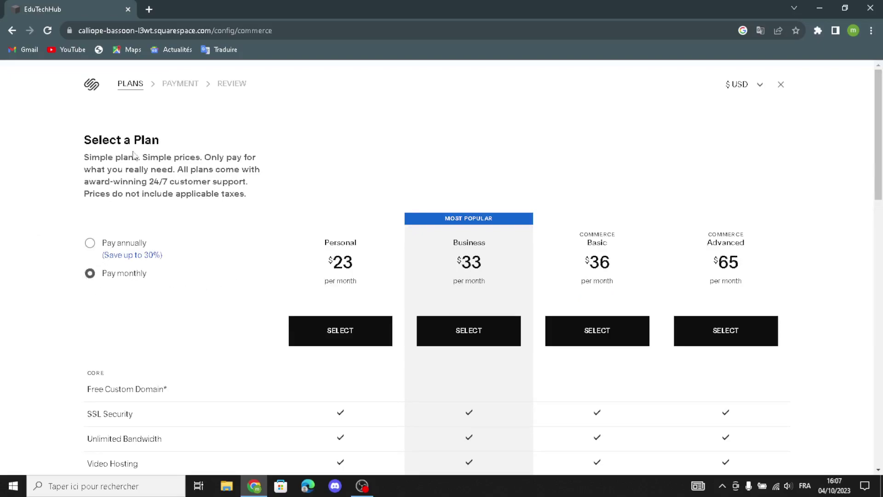
left_click(780, 84)
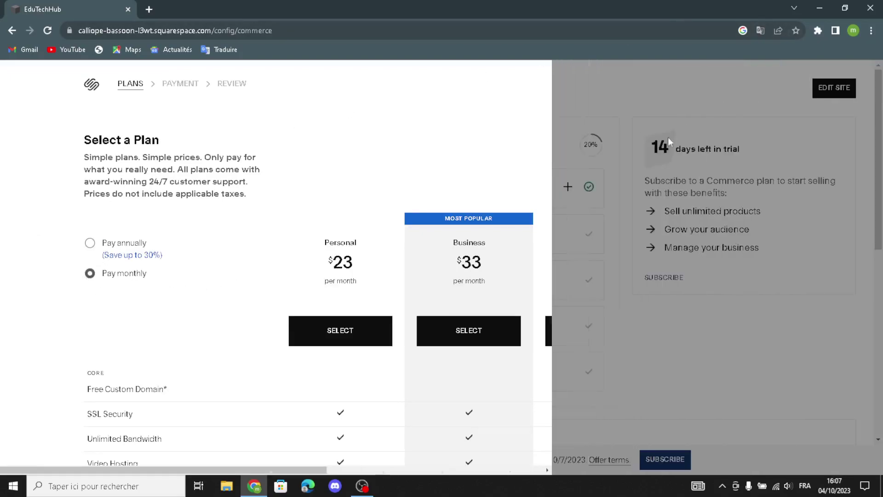